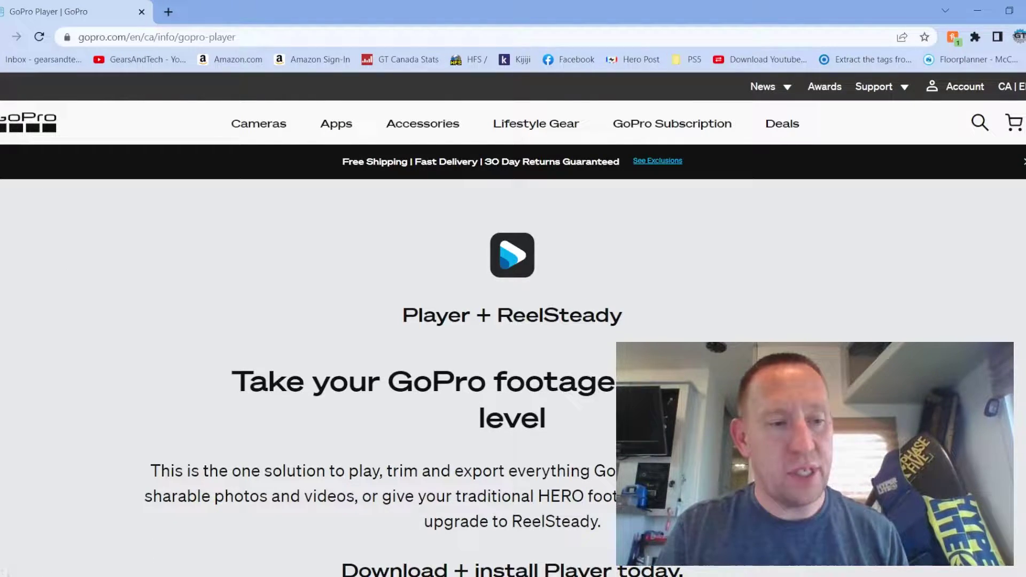
# Step: Switch to Premiere Pro and create a new project named "360 file" on the Desktop
pyautogui.press('super')
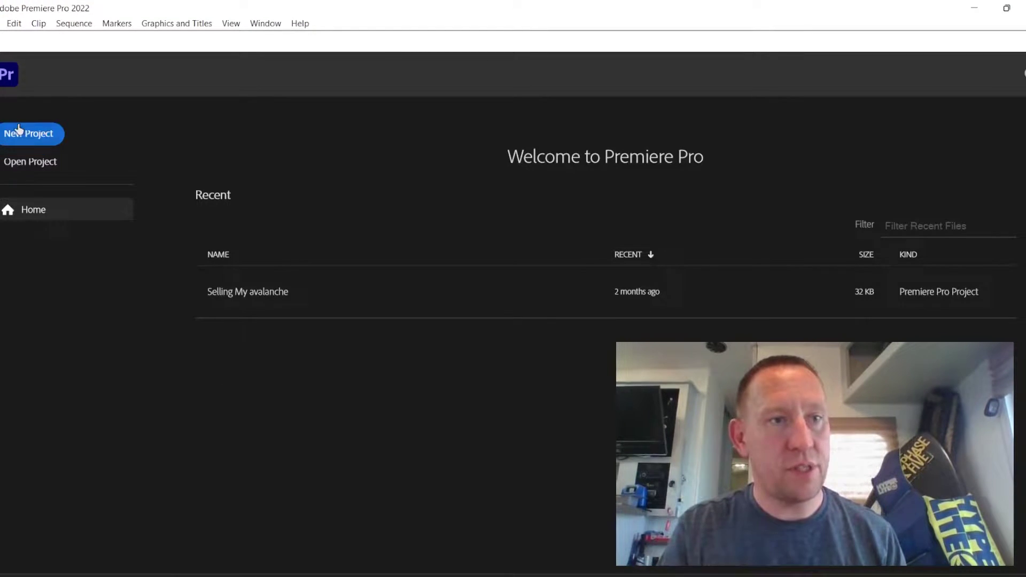
pyautogui.click(19, 136)
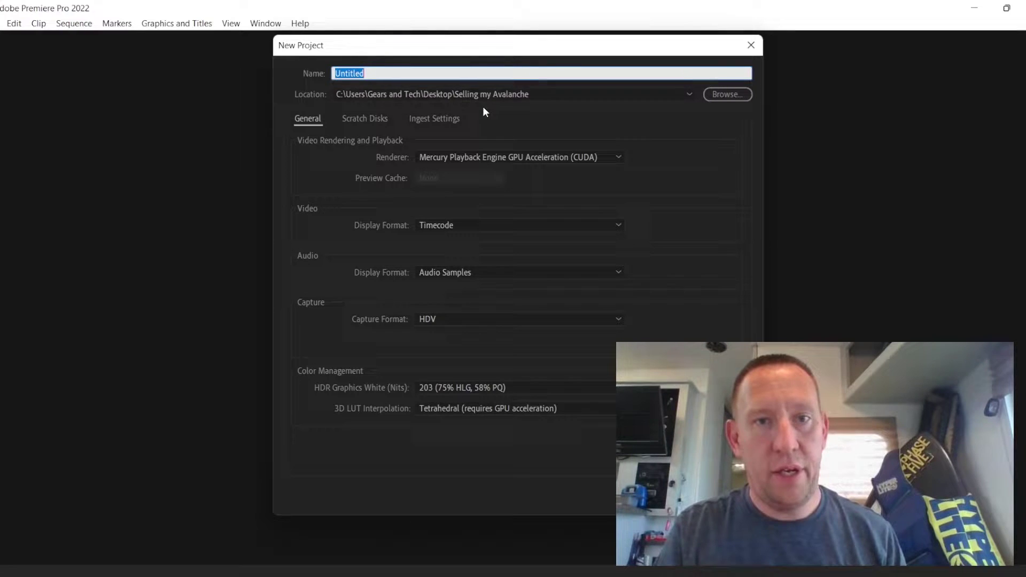
pyautogui.click(714, 93)
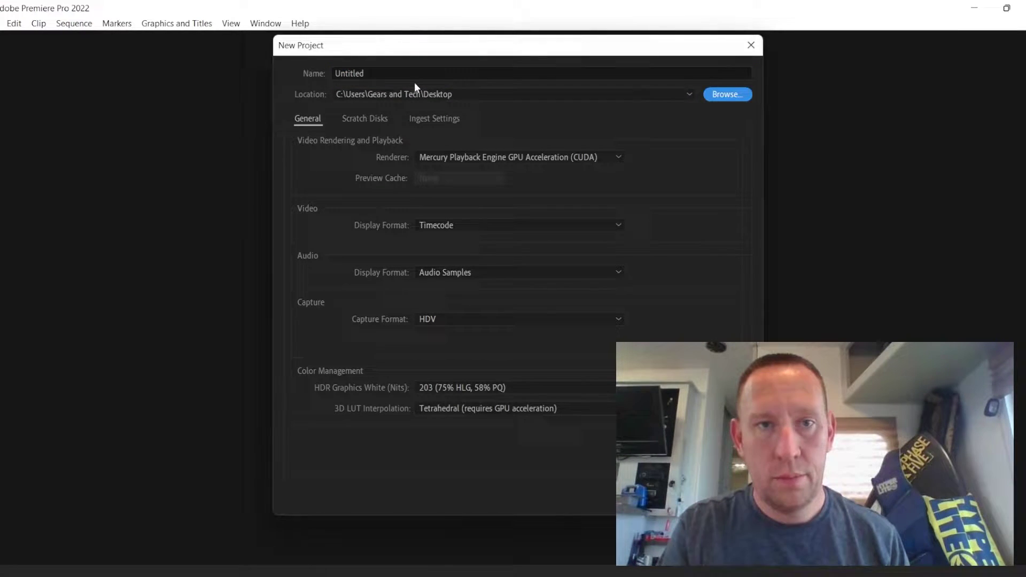
pyautogui.click(412, 73)
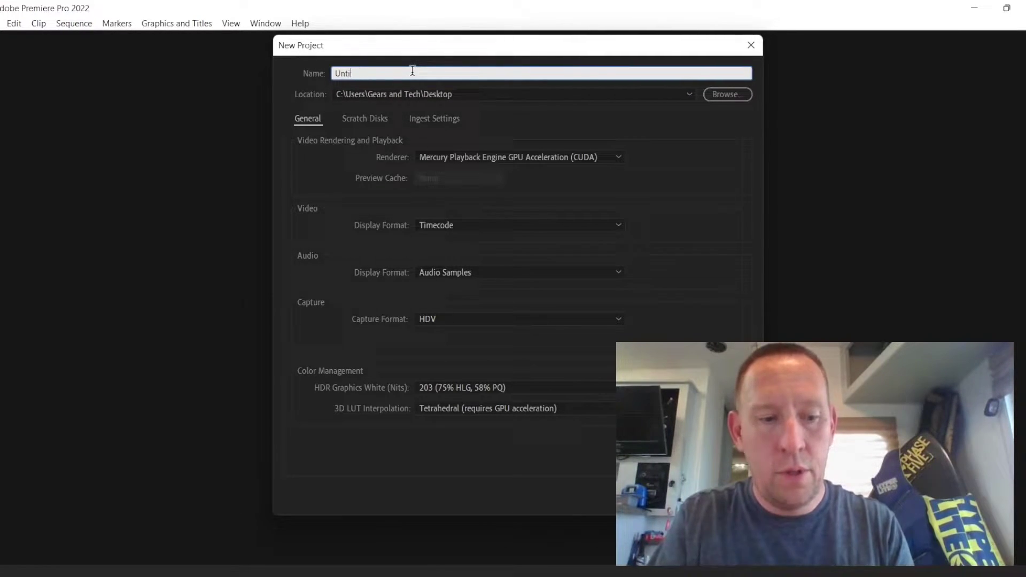
pyautogui.write('360 file')
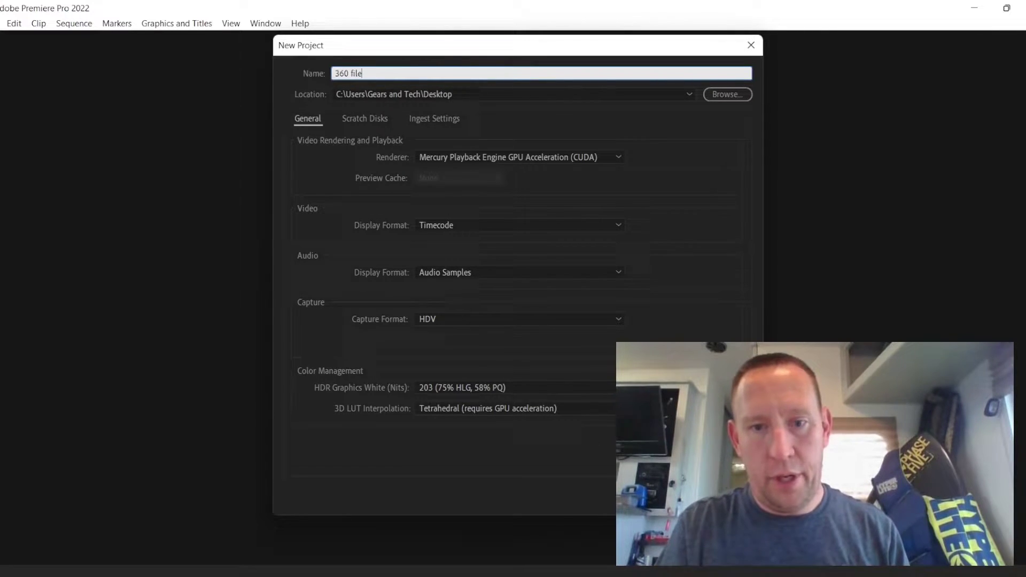
pyautogui.press('Tab')
pyautogui.press('Return')
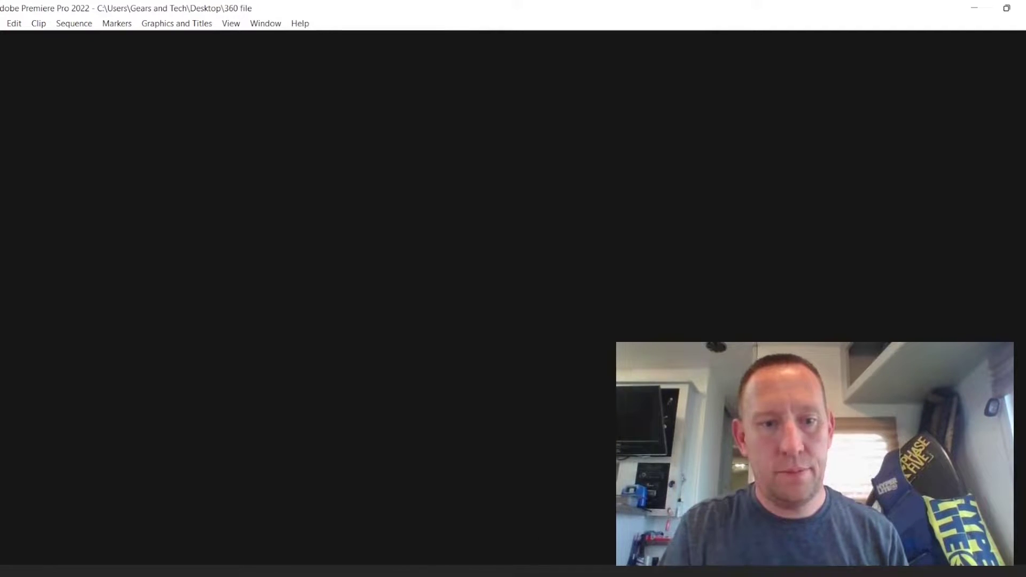
# Step: Try to import the 360 footage from the Downloads folder into the project
pyautogui.moveTo(104, 576)
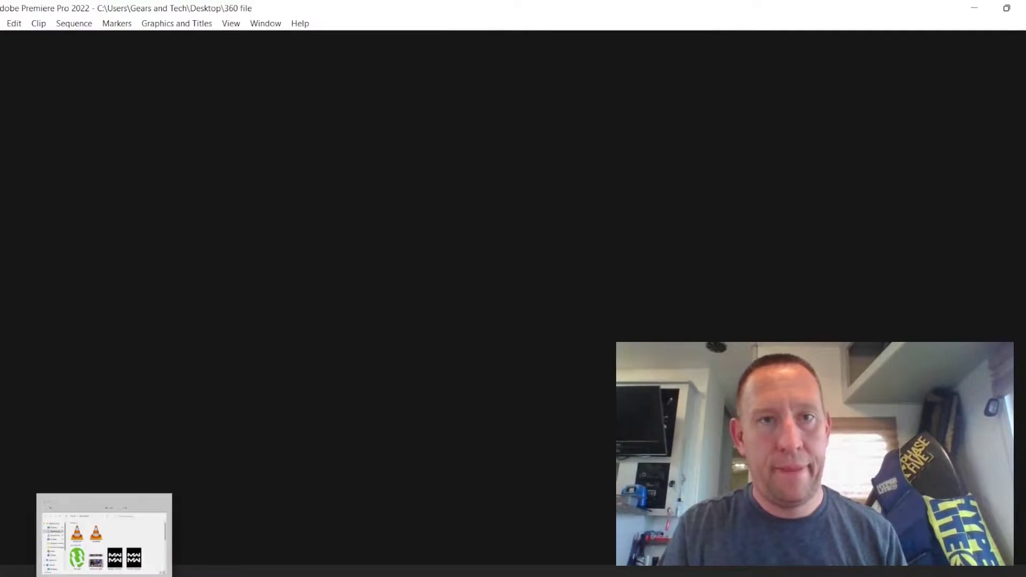
pyautogui.click(104, 538)
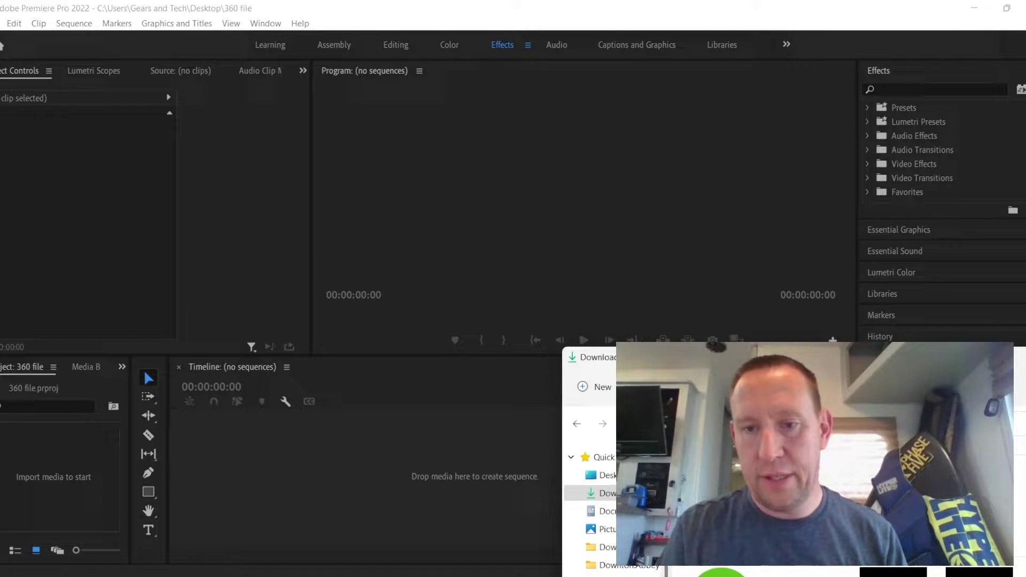
pyautogui.moveTo(882, 299); pyautogui.dragTo(64, 486)
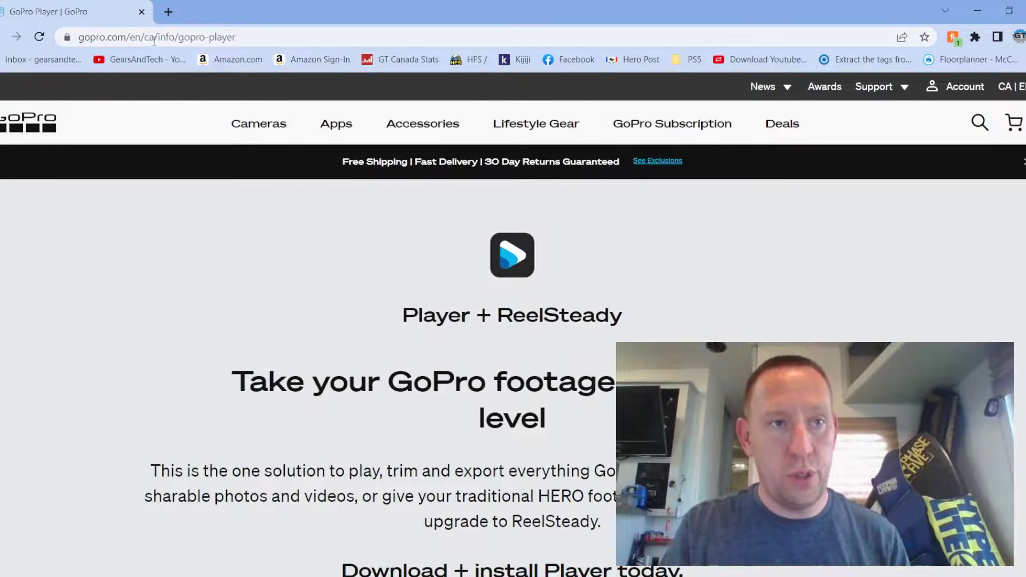
# Step: In the web browser, search for "gopro 360 program", go to the GoPro website and open the Player + ReelSteady app page
pyautogui.click(154, 40)
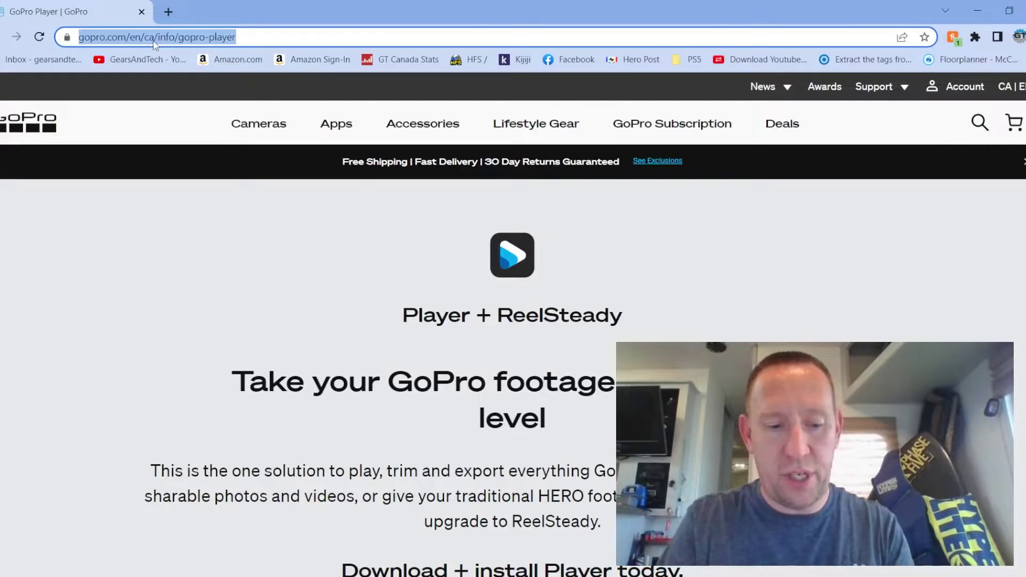
pyautogui.write('gopro 360 program')
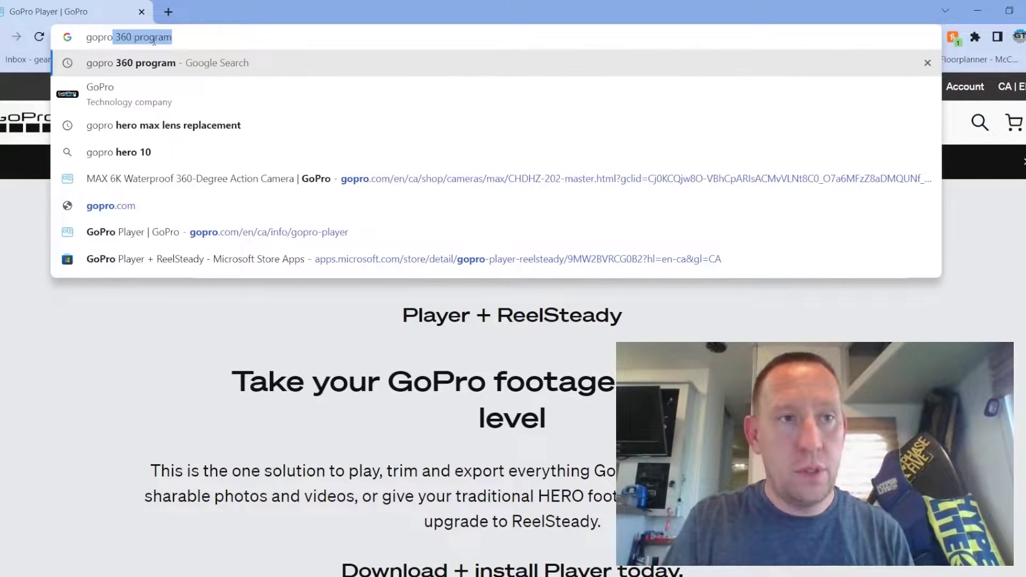
pyautogui.press('Return')
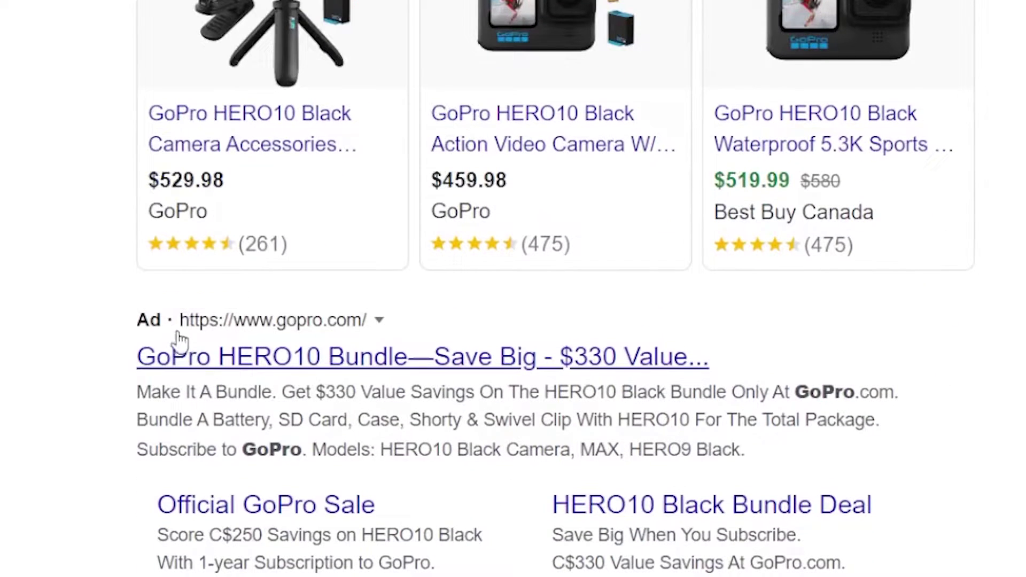
pyautogui.click(297, 363)
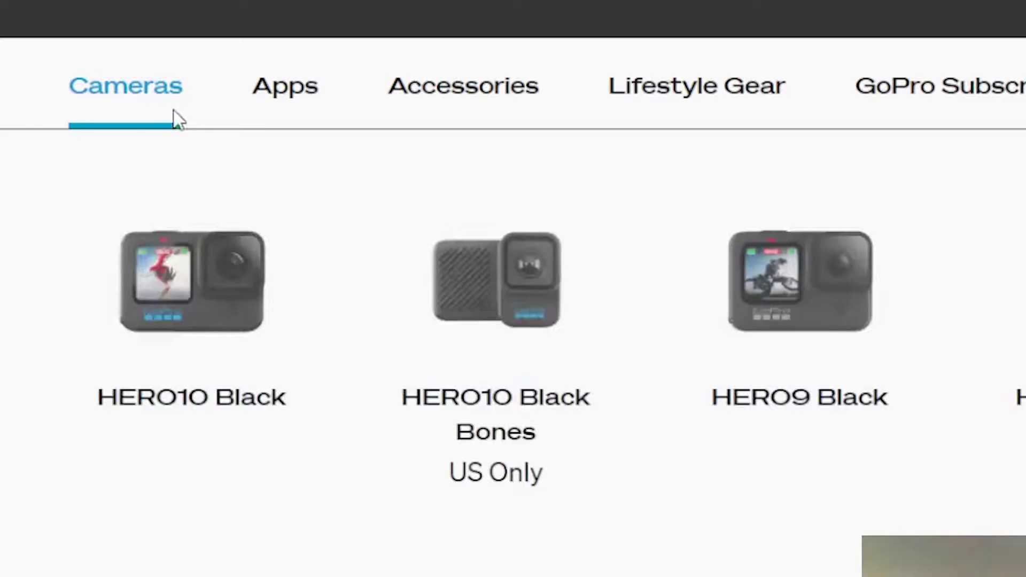
pyautogui.moveTo(345, 128)
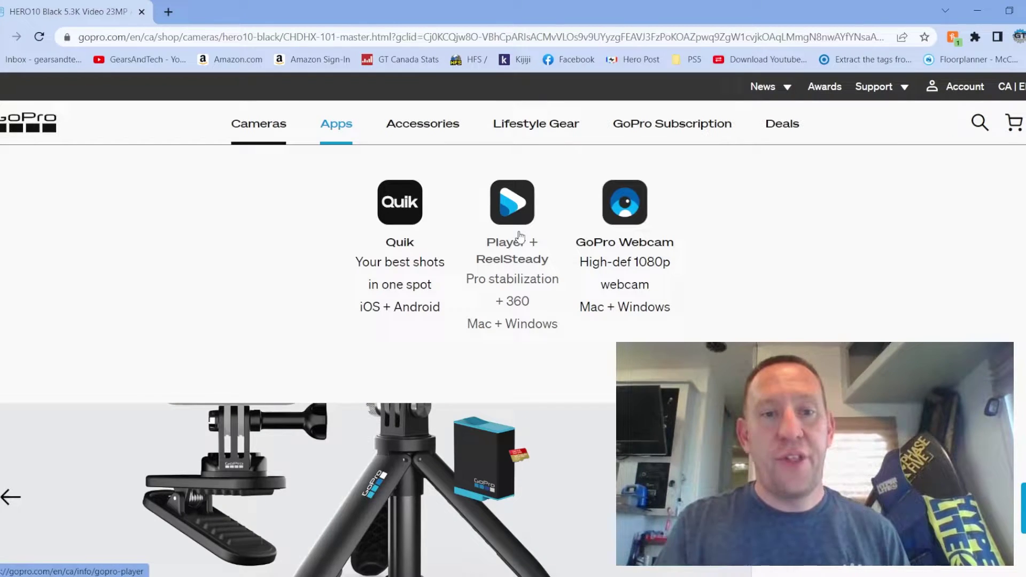
pyautogui.click(520, 236)
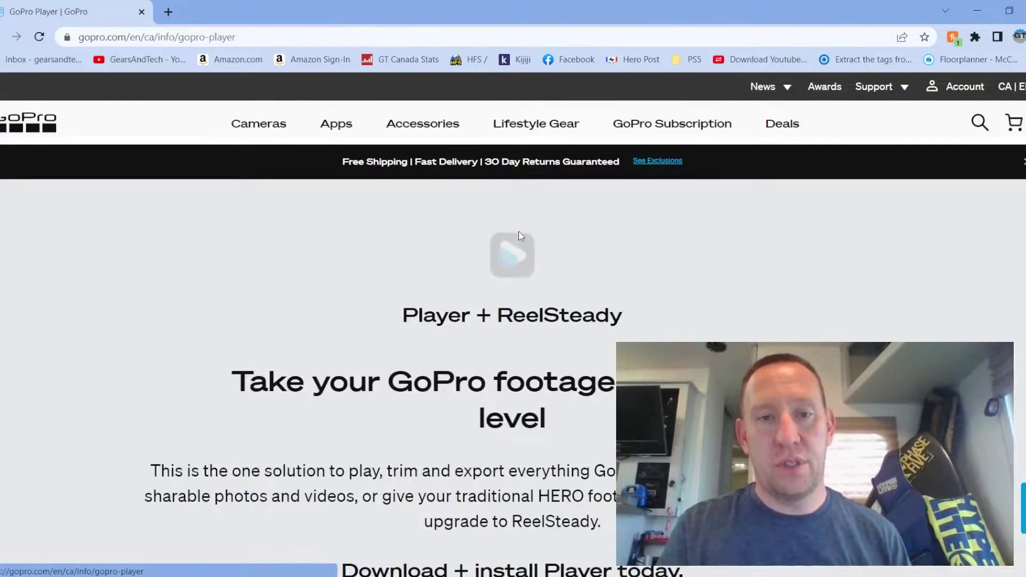
# Step: Get the Windows version of GoPro Player + ReelSteady from the Microsoft Store and launch it
pyautogui.scroll(-5, 498, 307)
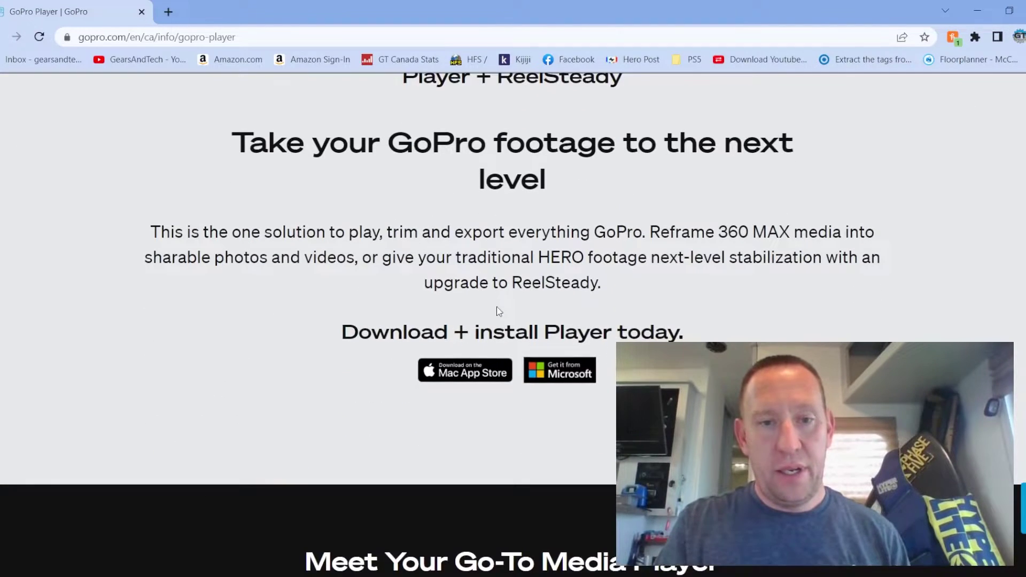
pyautogui.click(560, 353)
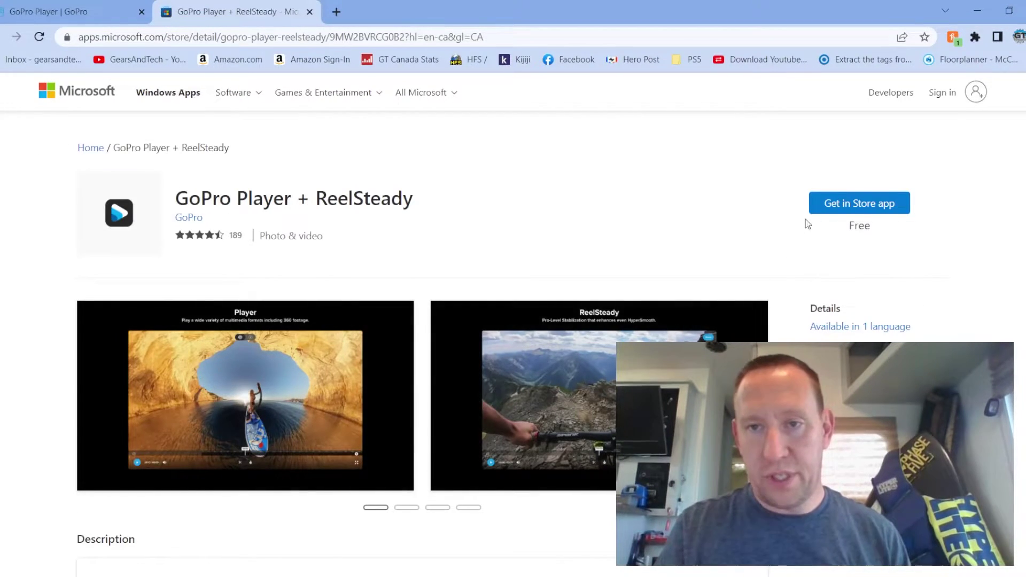
pyautogui.click(847, 203)
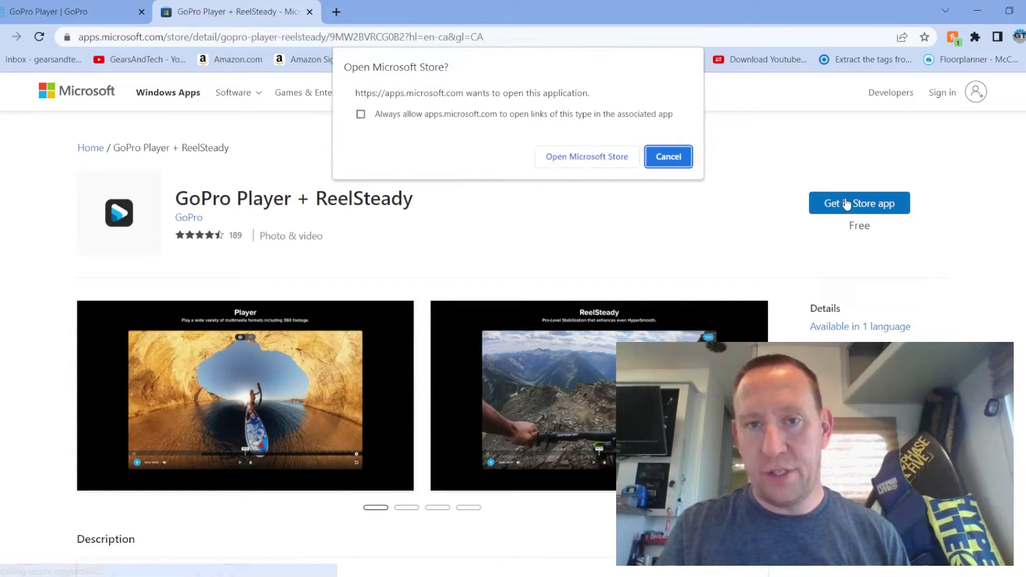
pyautogui.click(583, 160)
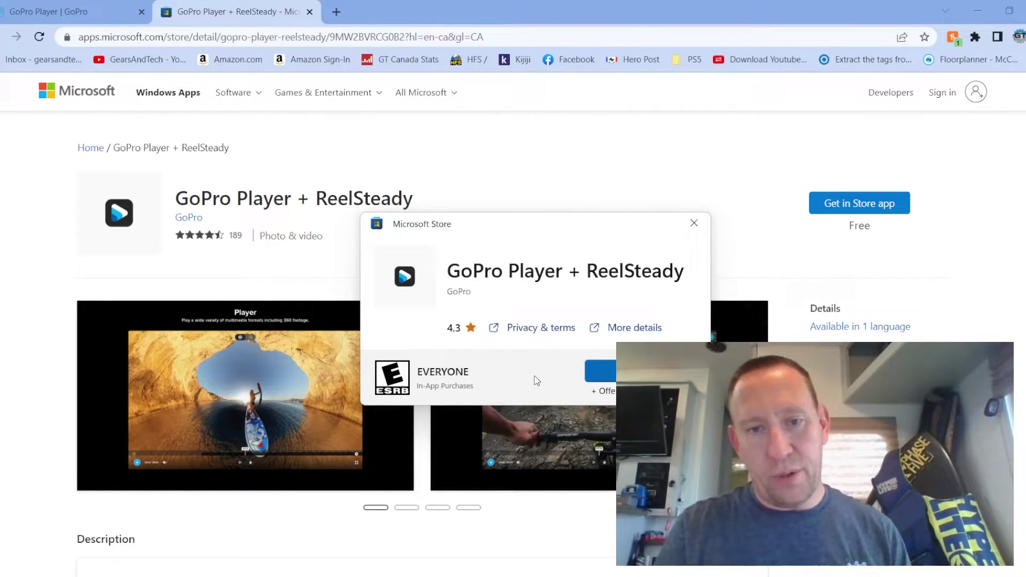
pyautogui.click(608, 374)
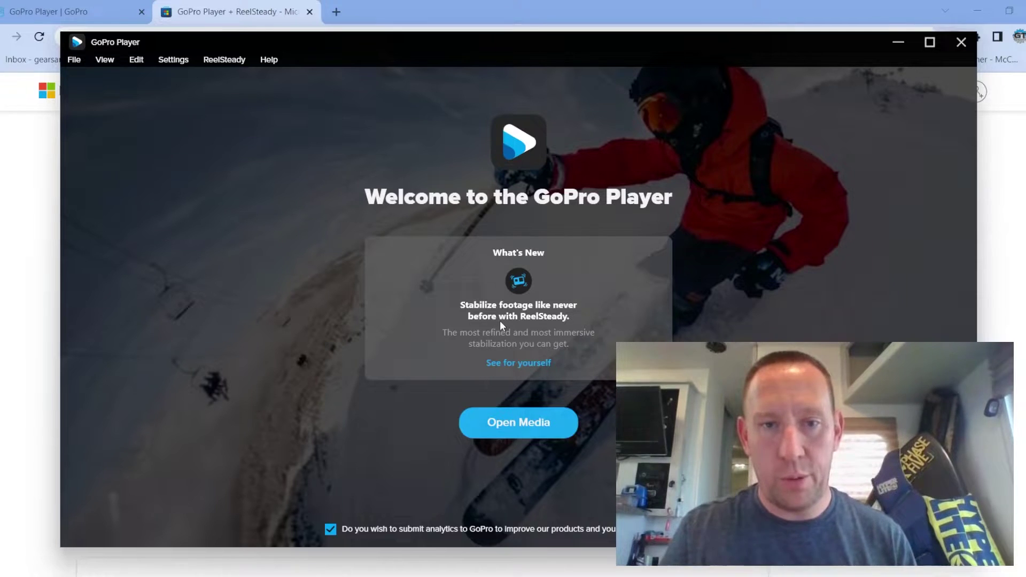
# Step: Open the 360 file GS013979 from the Downloads folder in GoPro Player
pyautogui.click(512, 423)
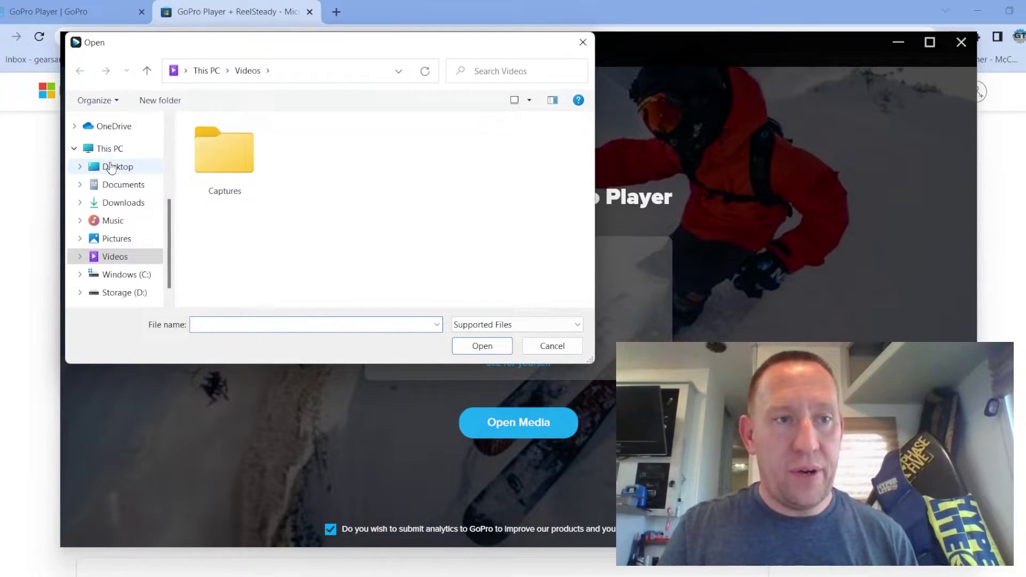
pyautogui.click(115, 184)
pyautogui.click(134, 207)
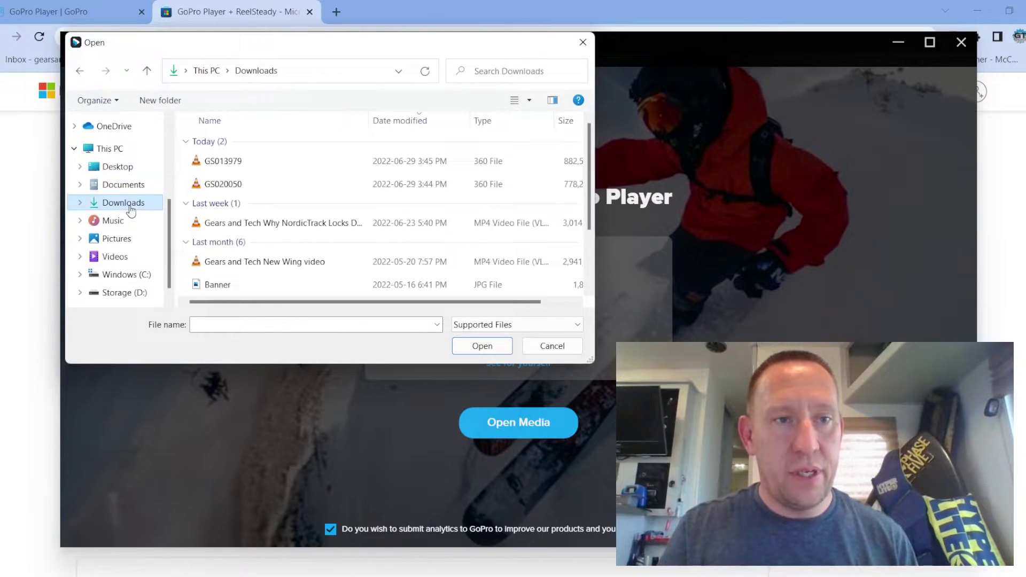
pyautogui.click(227, 163)
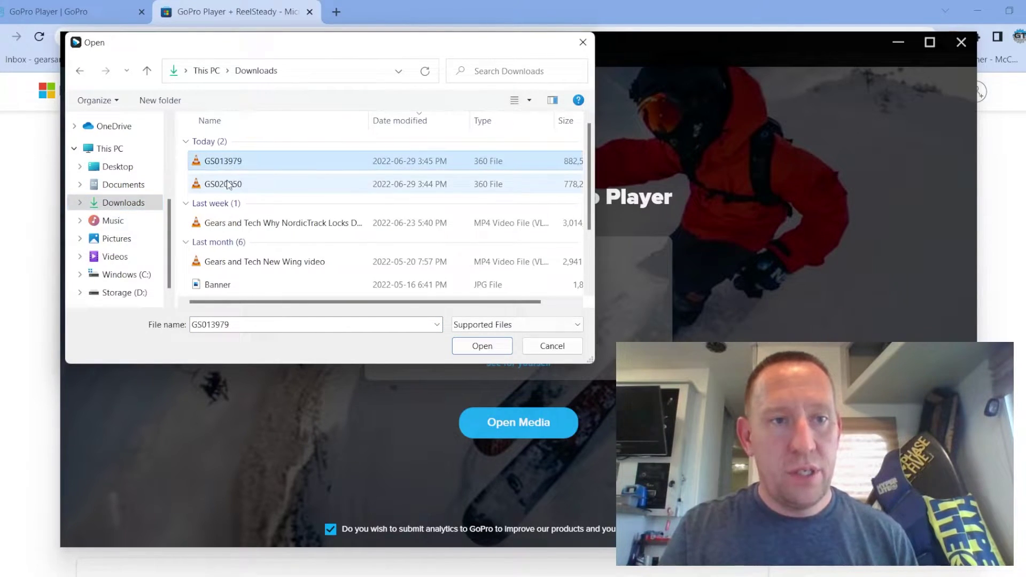
pyautogui.click(229, 187)
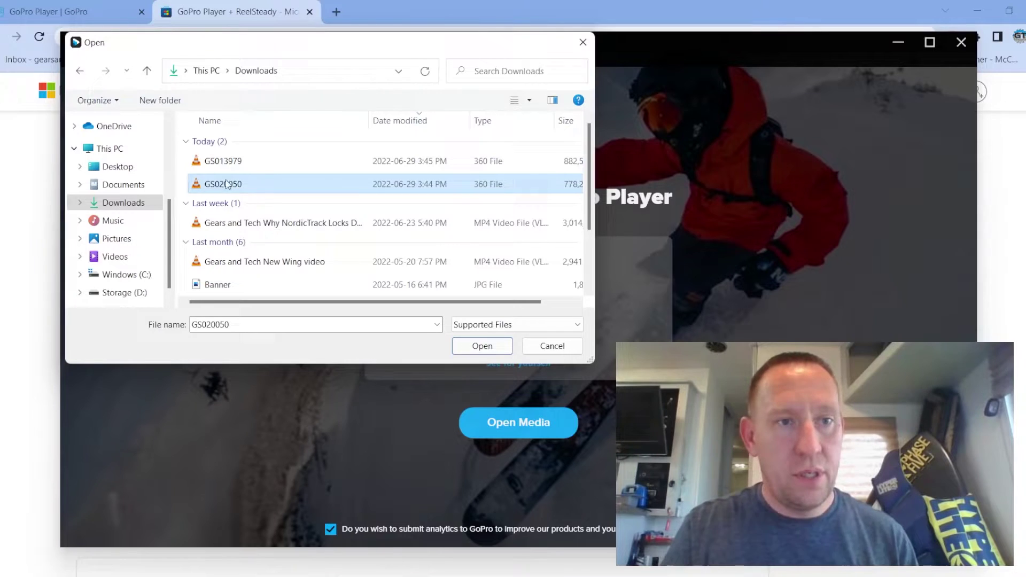
pyautogui.doubleClick(221, 163)
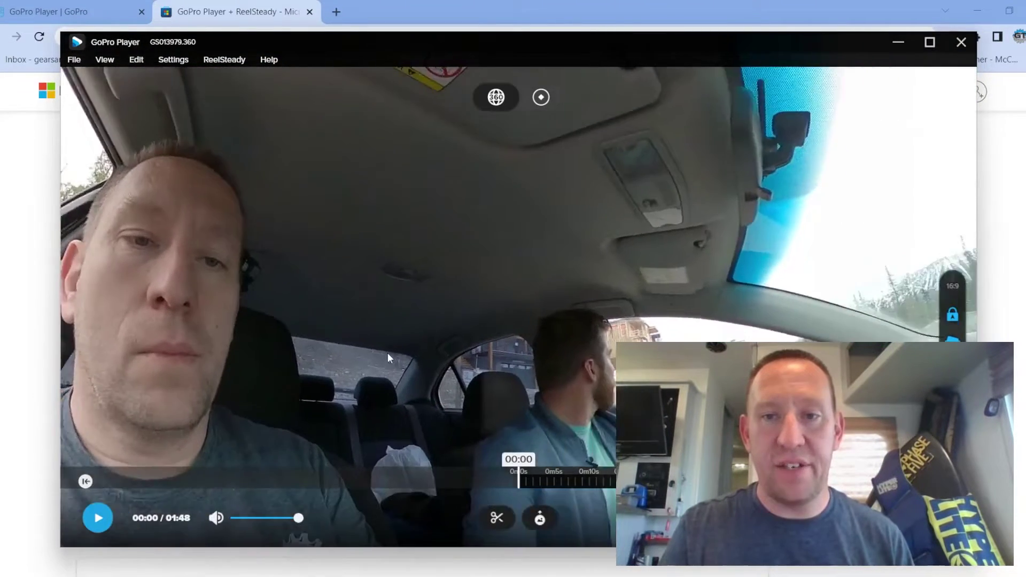
# Step: Look around the car interior in the 360 footage, from the passenger to the driver and windshield and back
pyautogui.moveTo(387, 353); pyautogui.dragTo(315, 297)
pyautogui.moveTo(560, 330); pyautogui.dragTo(193, 280)
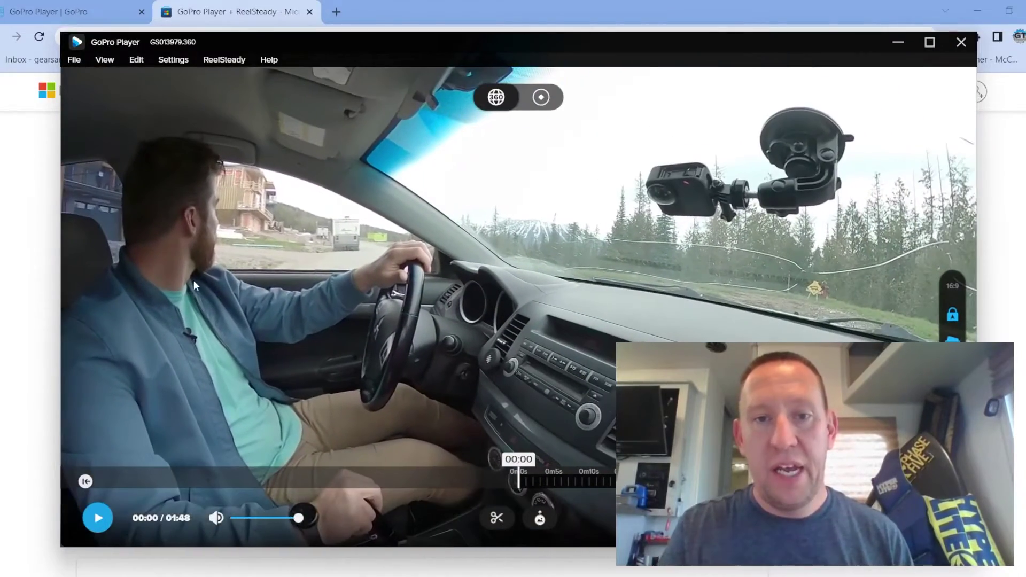
pyautogui.moveTo(610, 295); pyautogui.dragTo(863, 296)
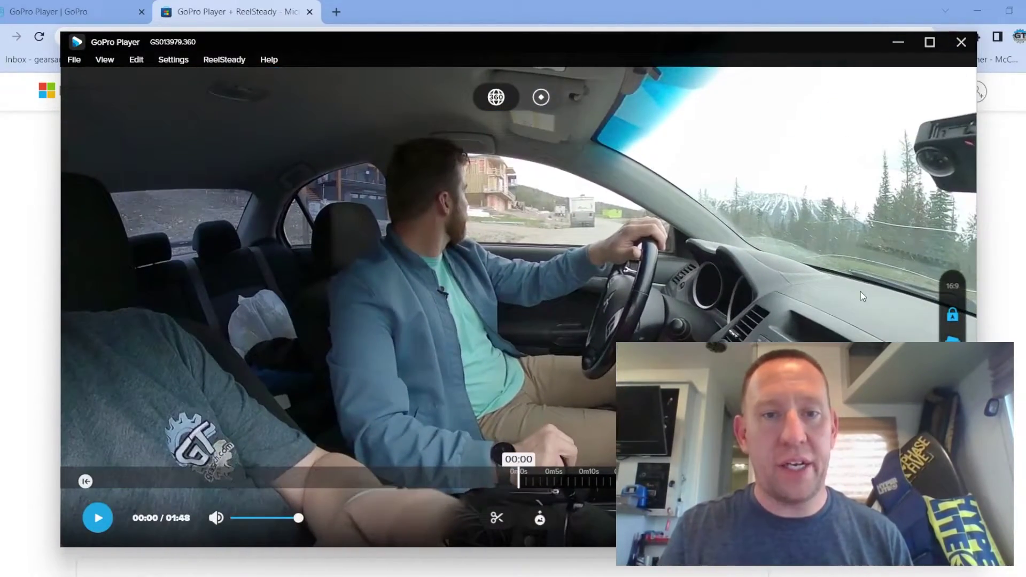
pyautogui.moveTo(569, 244); pyautogui.dragTo(791, 257)
pyautogui.moveTo(444, 283); pyautogui.dragTo(626, 284)
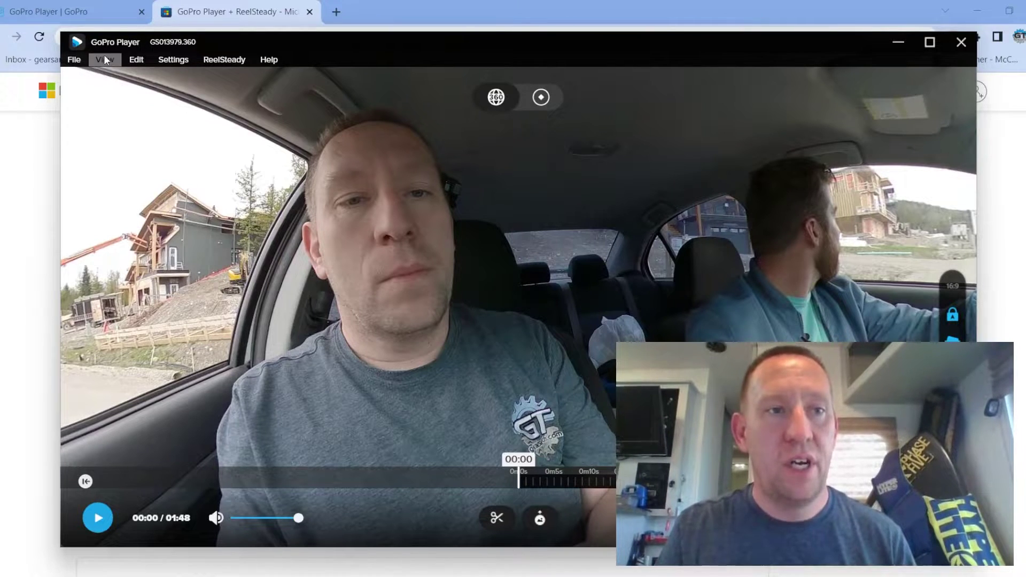
# Step: Open the Batch Exporter's export queue and close the main player window
pyautogui.click(74, 60)
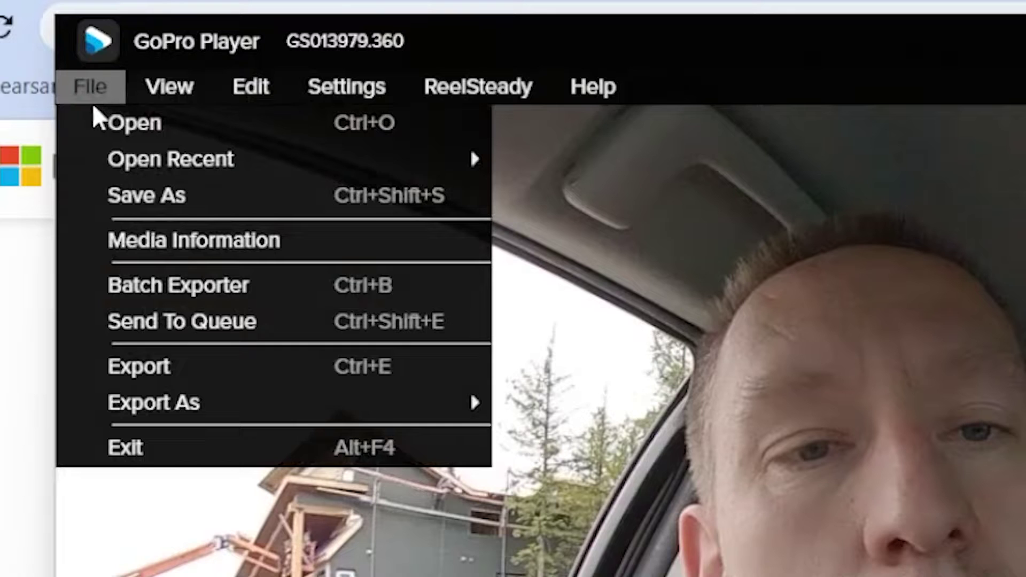
pyautogui.click(167, 287)
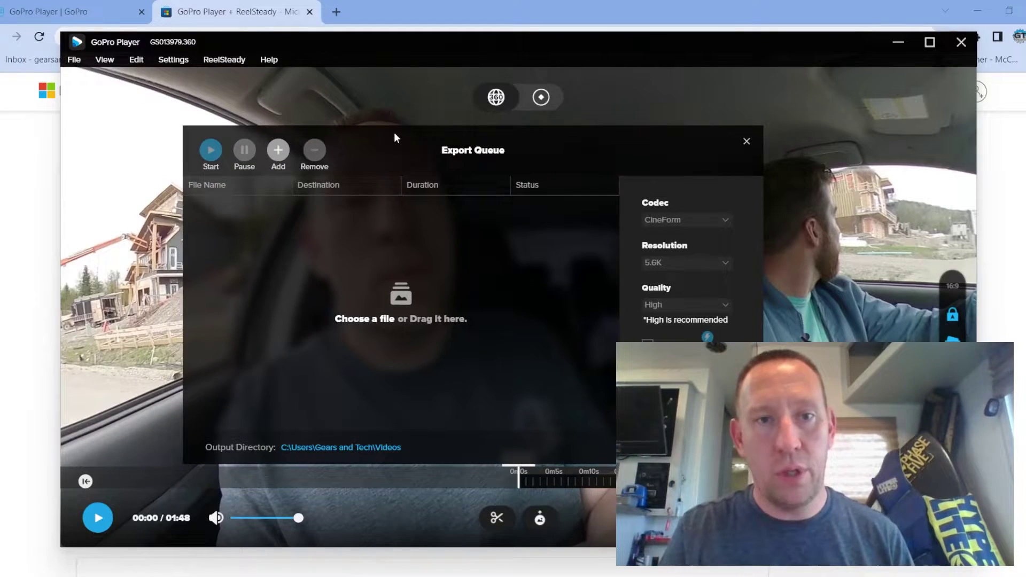
pyautogui.click(960, 48)
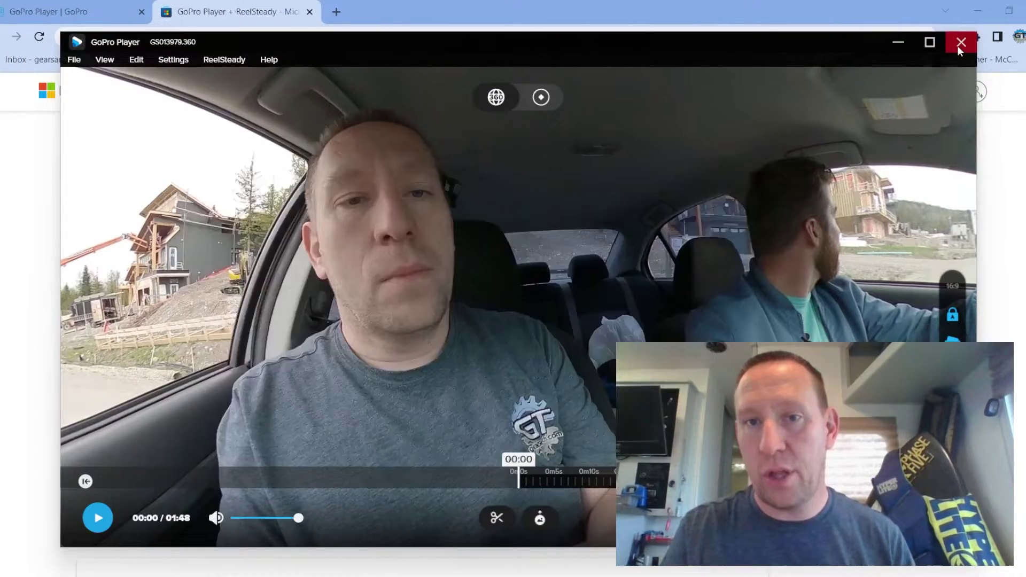
pyautogui.click(958, 46)
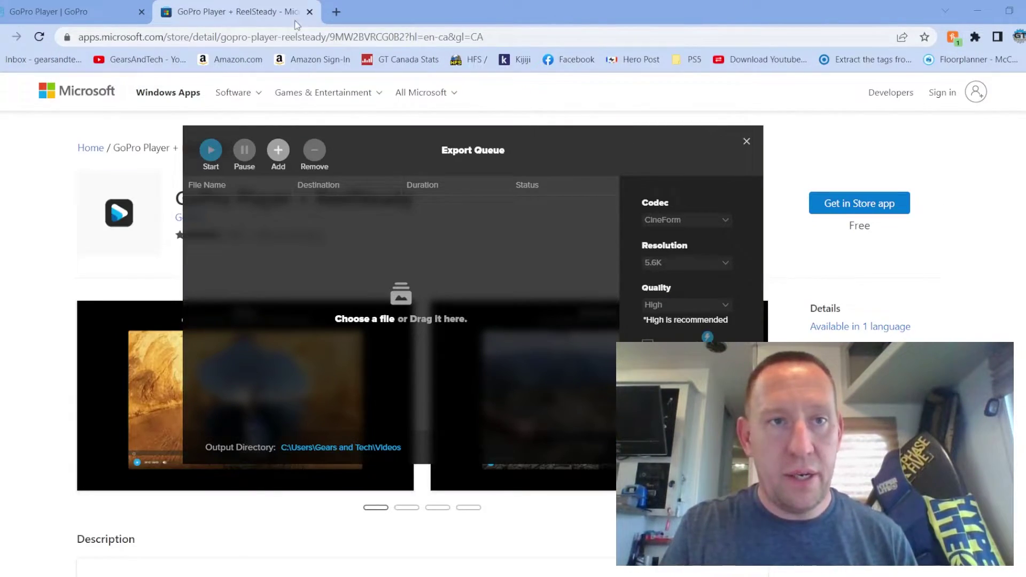
# Step: Close the Microsoft Store page and add GS013979.360 and GS020050.360 from the Downloads folder to the export queue
pyautogui.click(310, 12)
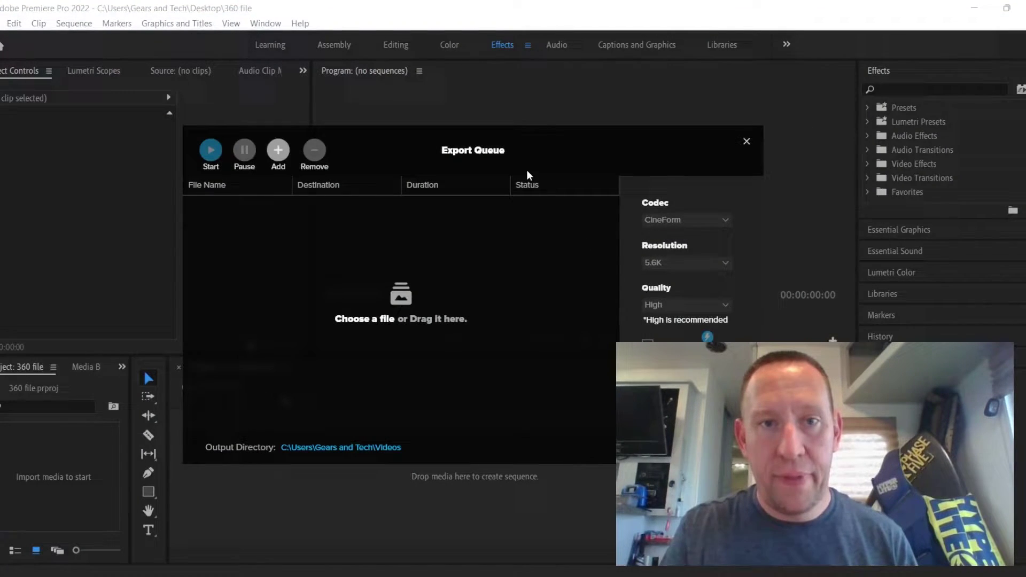
pyautogui.moveTo(516, 139)
pyautogui.mouseDown()
pyautogui.moveTo(531, 150)
pyautogui.moveTo(520, 146)
pyautogui.mouseUp()
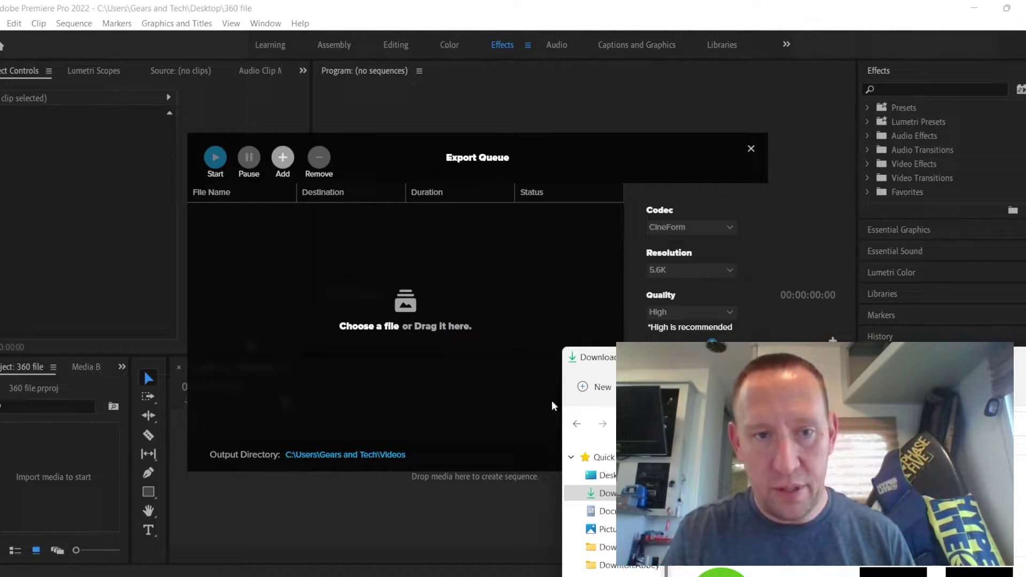
pyautogui.moveTo(556, 381); pyautogui.dragTo(415, 323)
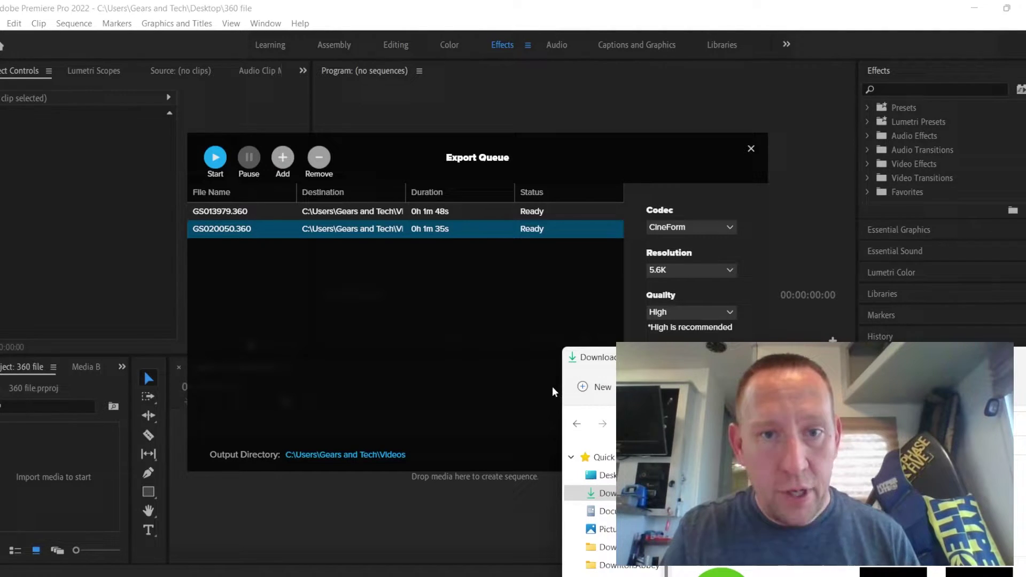
# Step: Bring up the Downloads folder window and close it so only the export queue remains
pyautogui.click(504, 348)
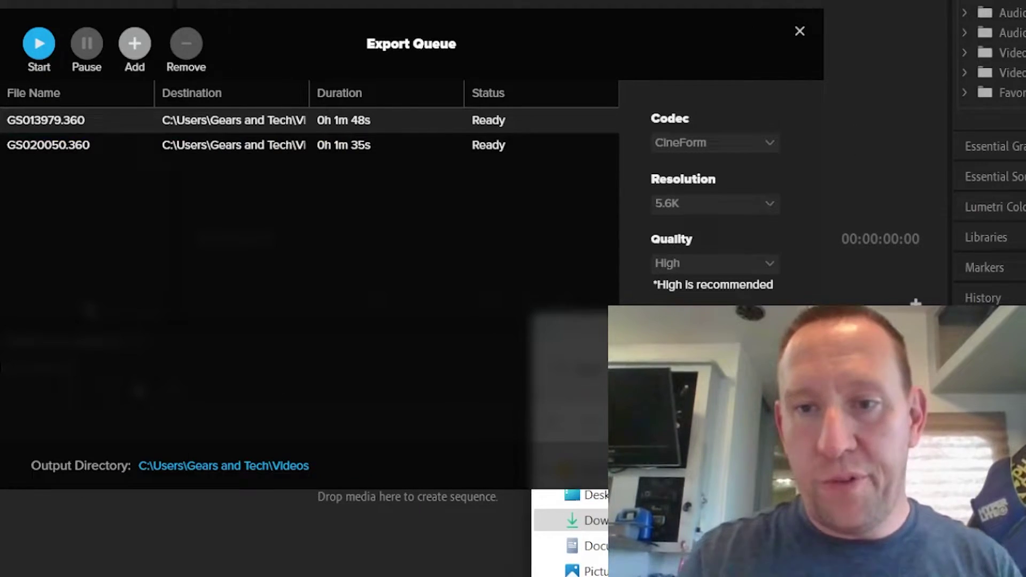
pyautogui.click(577, 534)
pyautogui.moveTo(598, 328); pyautogui.dragTo(91, 195)
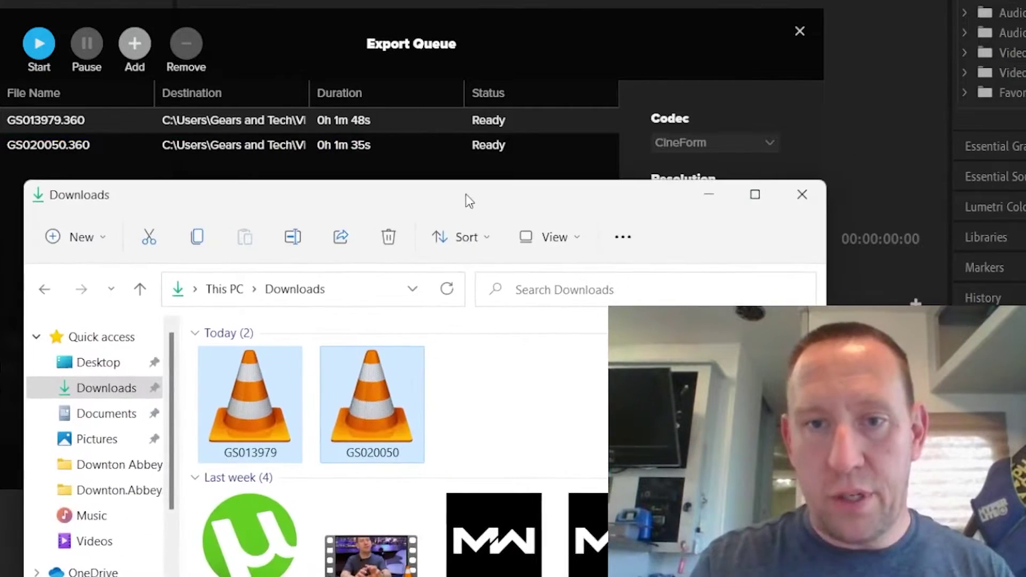
pyautogui.click(803, 197)
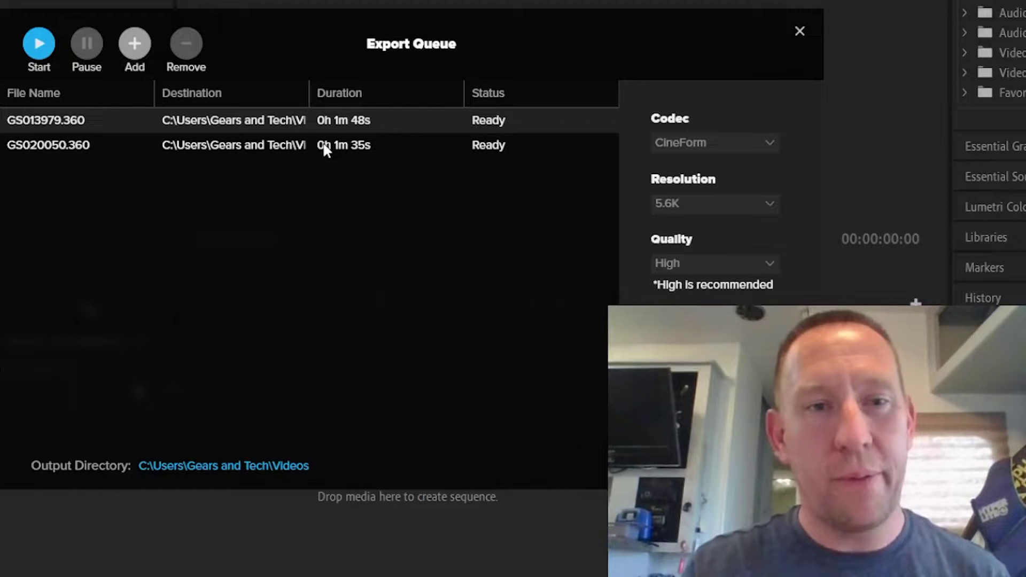
# Step: Select both queued files and set their export to the CineForm codec, 5.6K resolution and High quality
pyautogui.keyDown('shift'); pyautogui.click(267, 146); pyautogui.keyUp('shift')
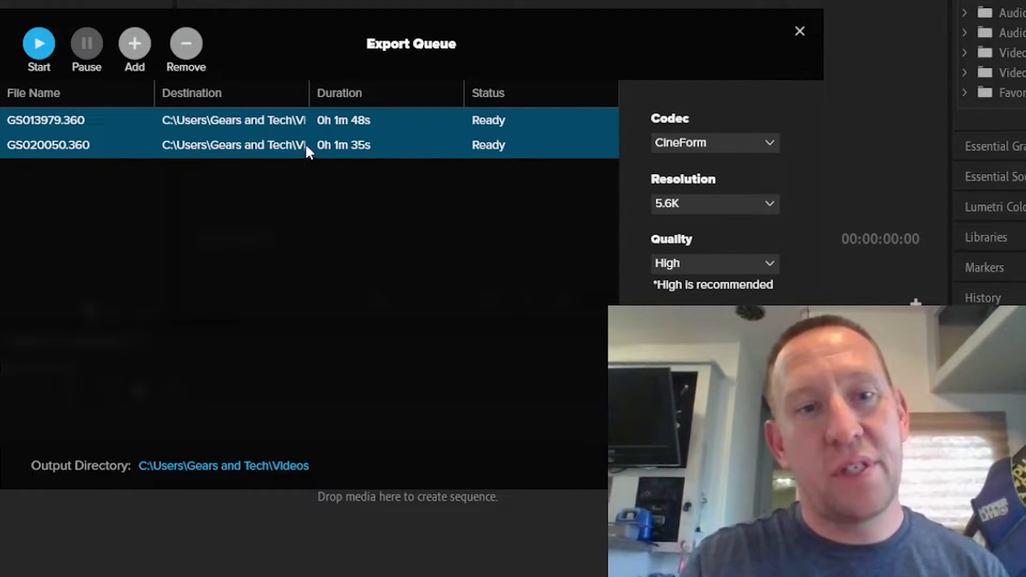
pyautogui.click(680, 147)
pyautogui.click(710, 198)
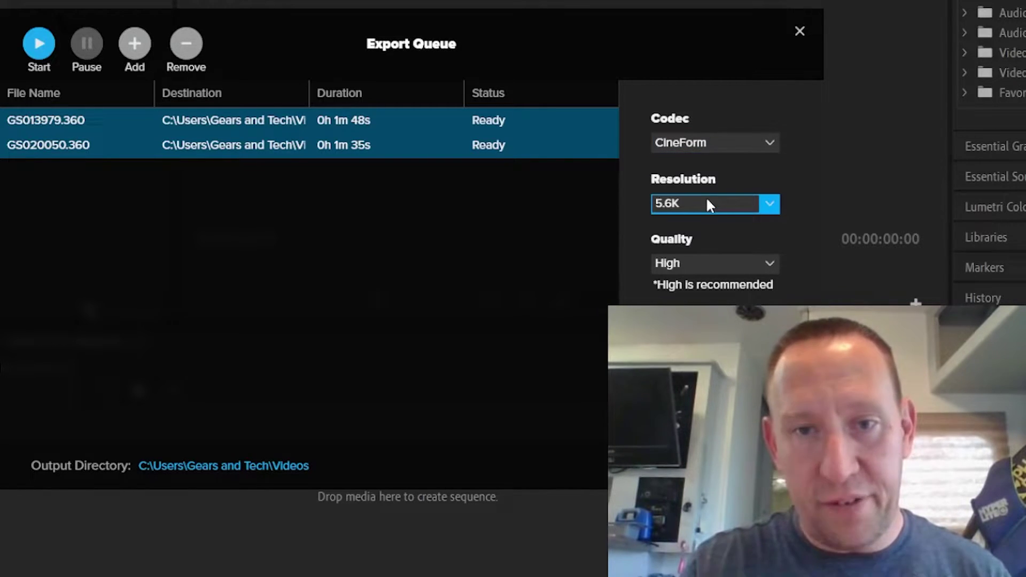
pyautogui.click(728, 203)
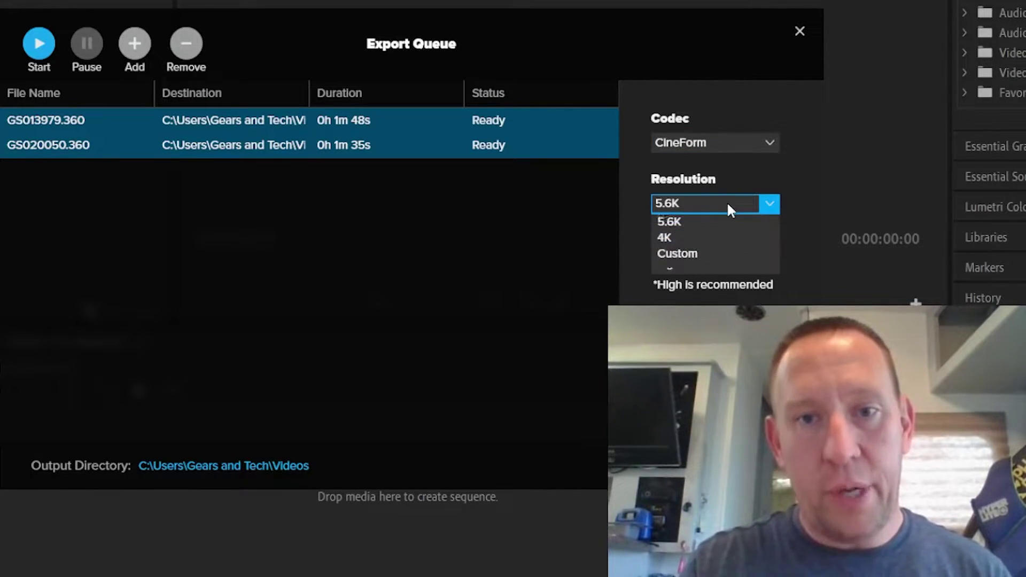
pyautogui.click(679, 229)
pyautogui.click(724, 263)
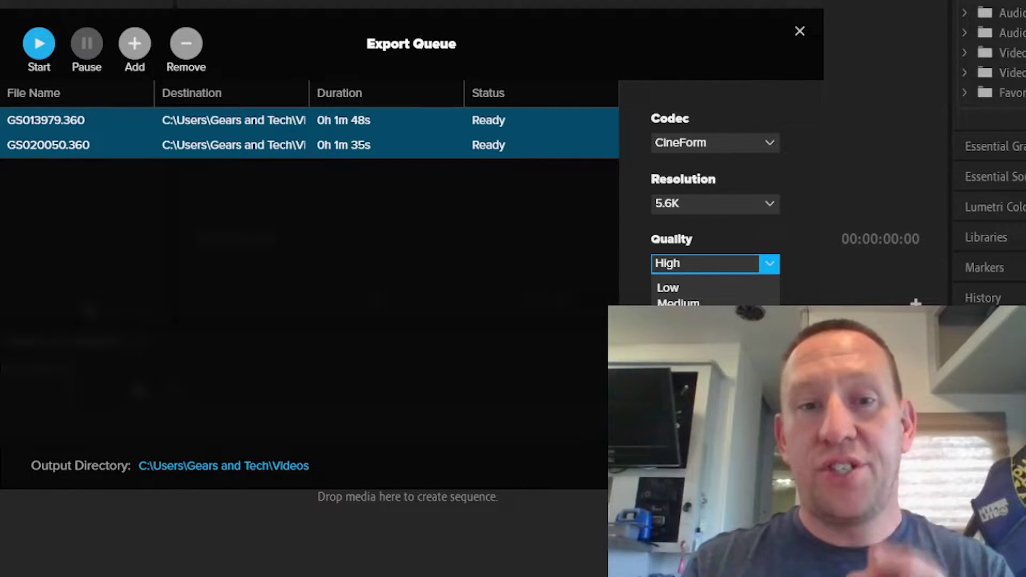
pyautogui.click(486, 275)
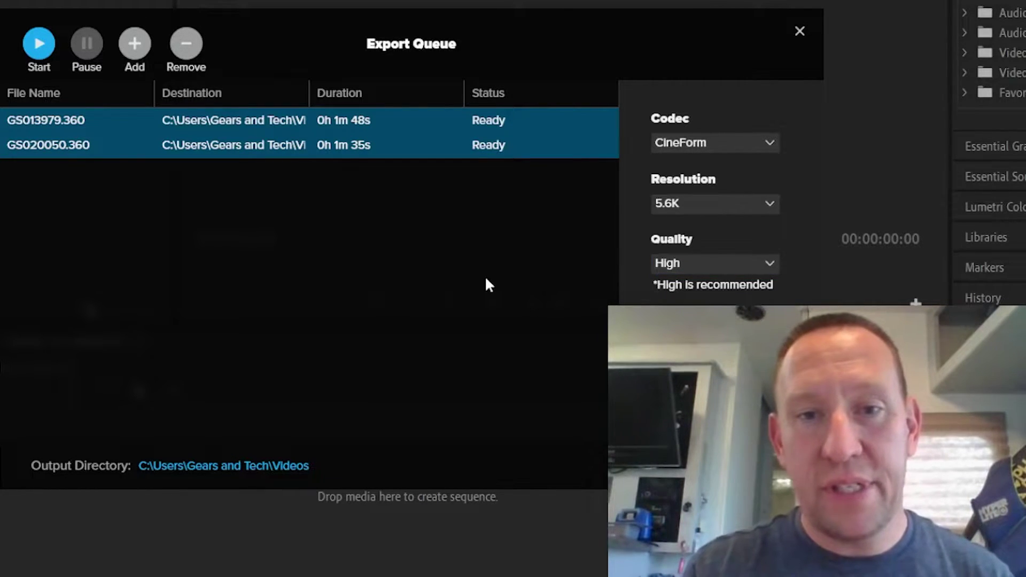
# Step: Reselect both queued files, set the output directory to the Desktop and start the batch export
pyautogui.click(569, 257)
pyautogui.click(366, 121)
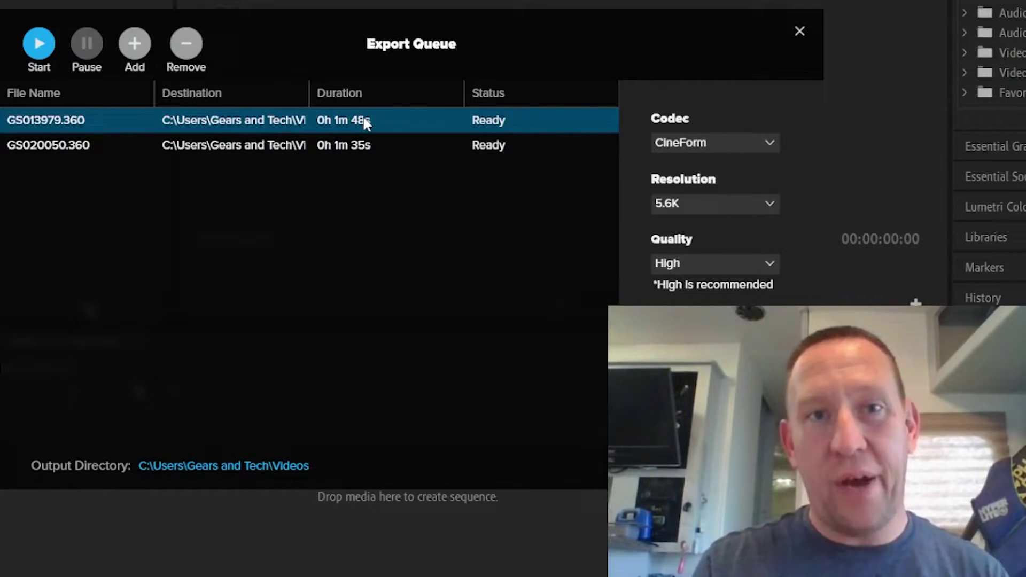
pyautogui.click(335, 167)
pyautogui.click(308, 125)
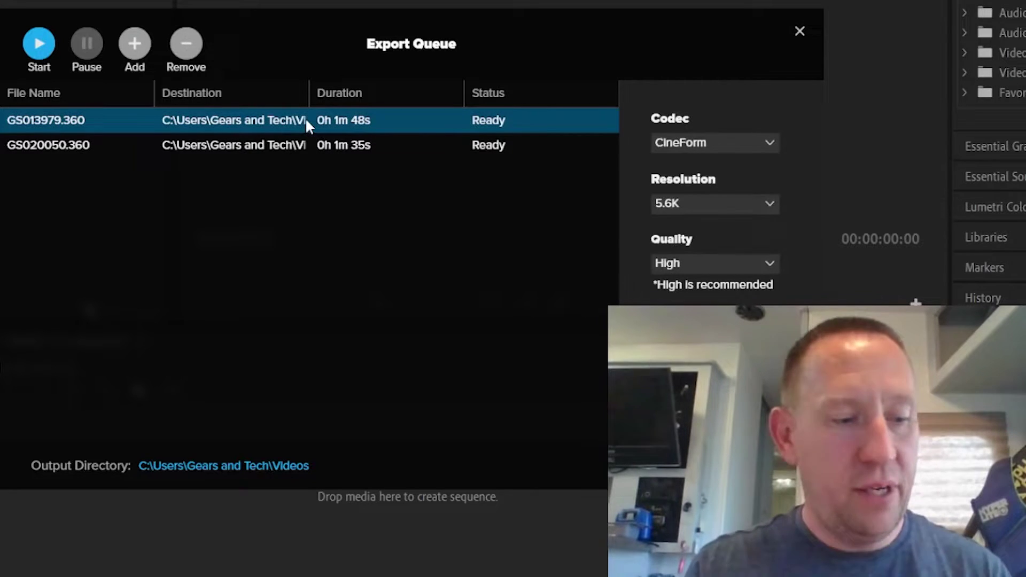
pyautogui.keyDown('shift'); pyautogui.click(304, 142); pyautogui.keyUp('shift')
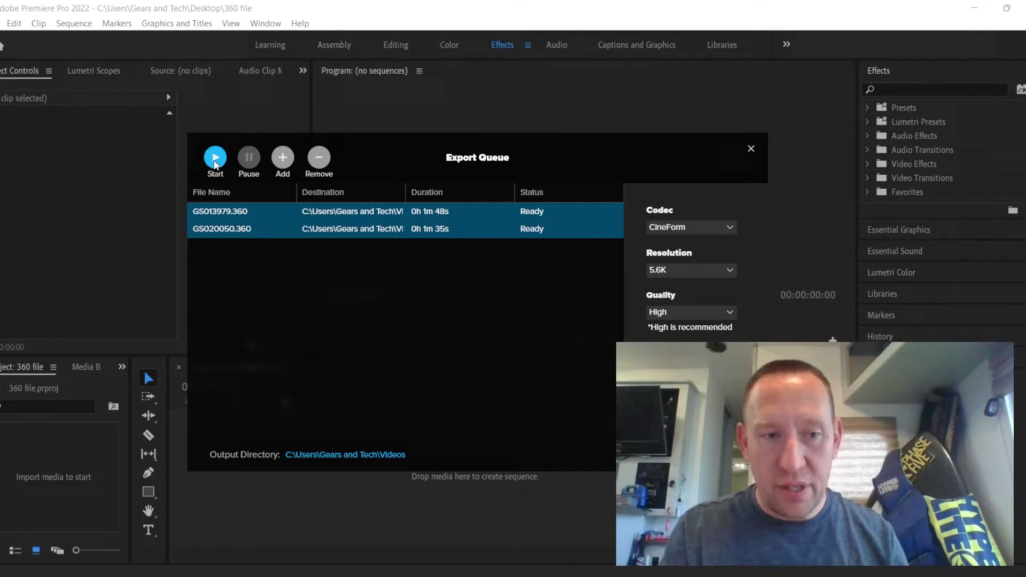
pyautogui.click(339, 457)
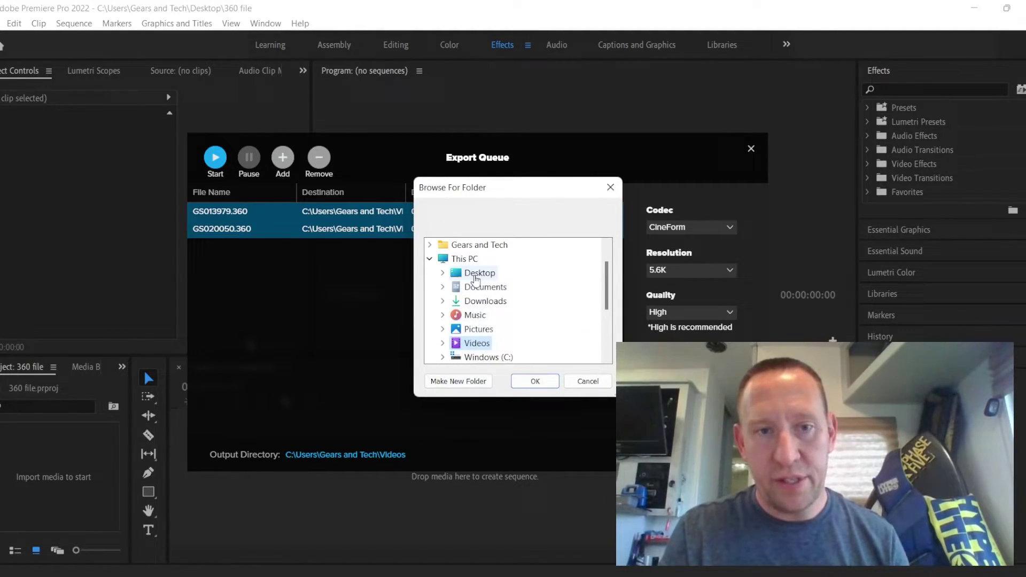
pyautogui.click(476, 273)
pyautogui.click(532, 383)
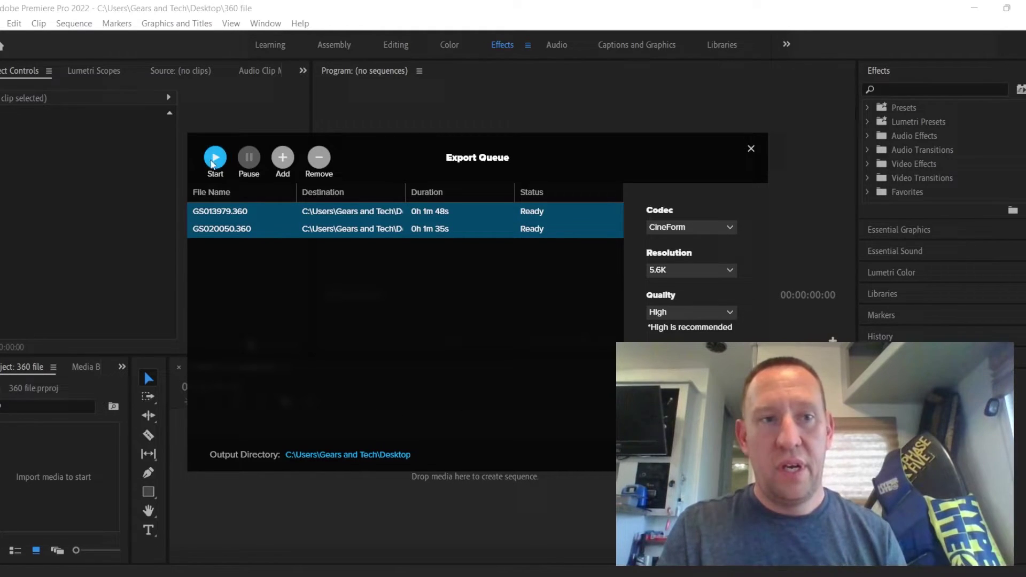
pyautogui.click(215, 157)
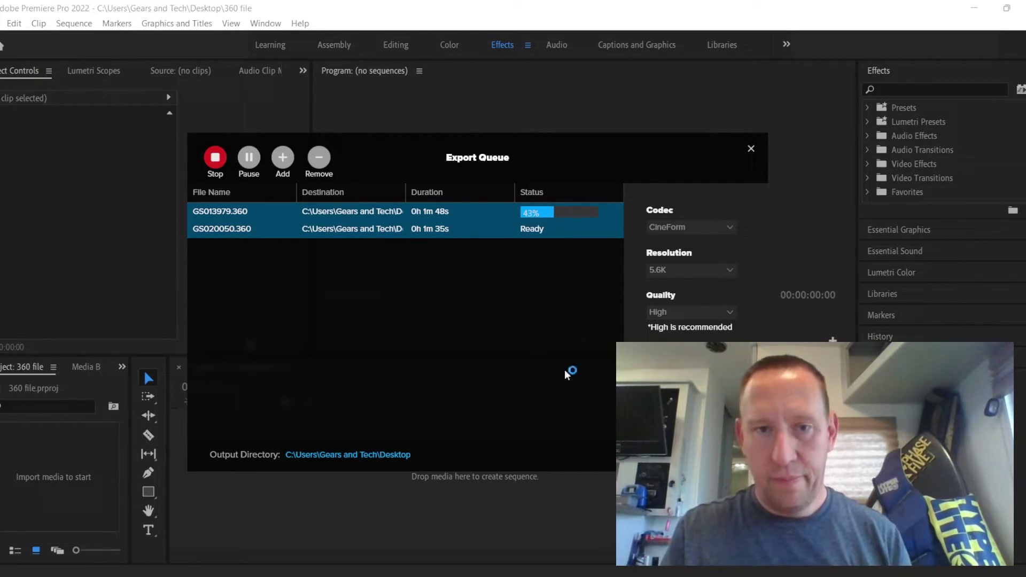
# Step: Examine the CPU, AMD Radeon and NVIDIA GeForce GTX 1650 load in Task Manager's performance graphs during the export
pyautogui.hotkey('ctrl', 'shift', 'Escape')
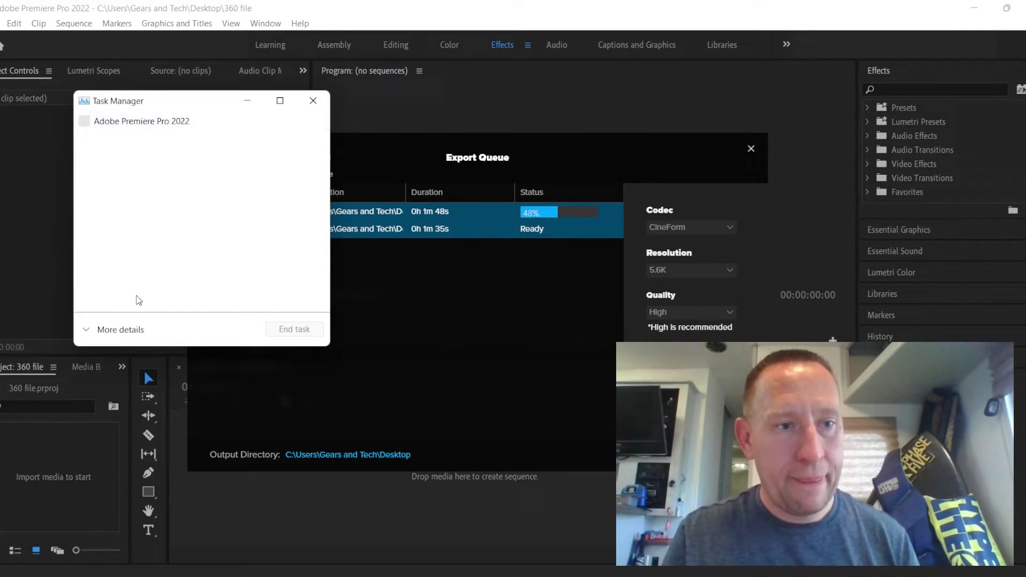
pyautogui.click(130, 331)
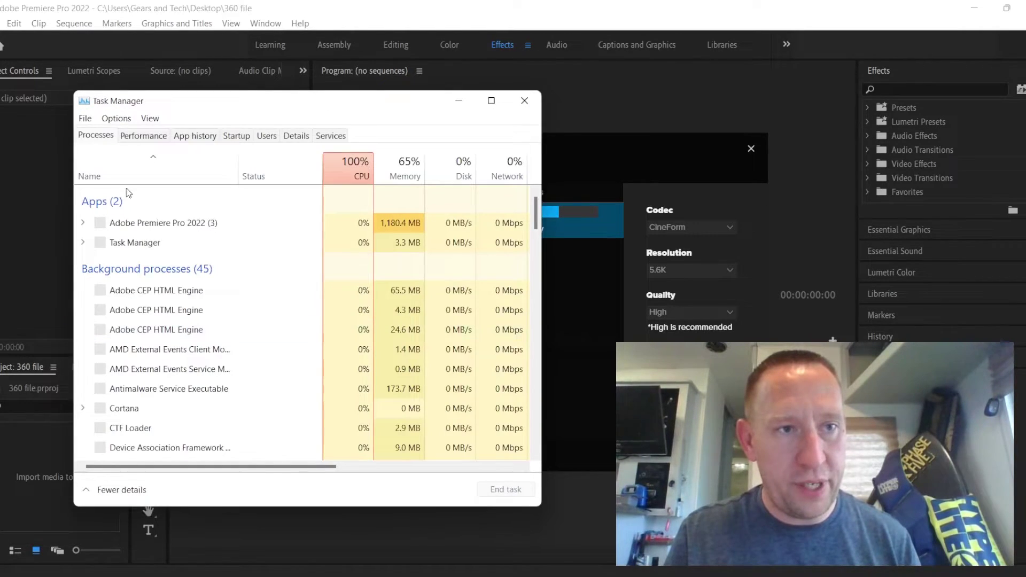
pyautogui.click(141, 136)
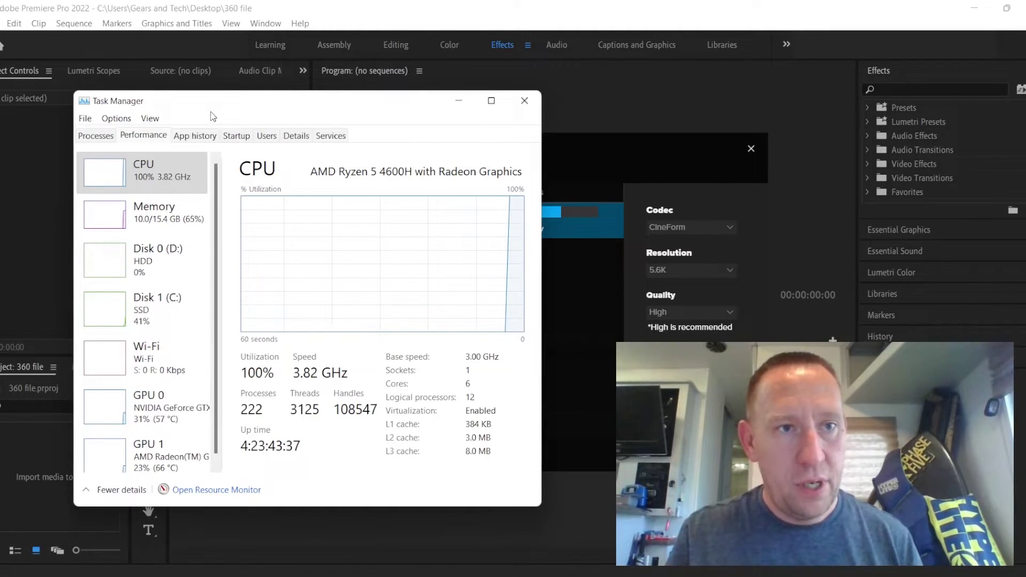
pyautogui.moveTo(216, 112); pyautogui.dragTo(170, 129)
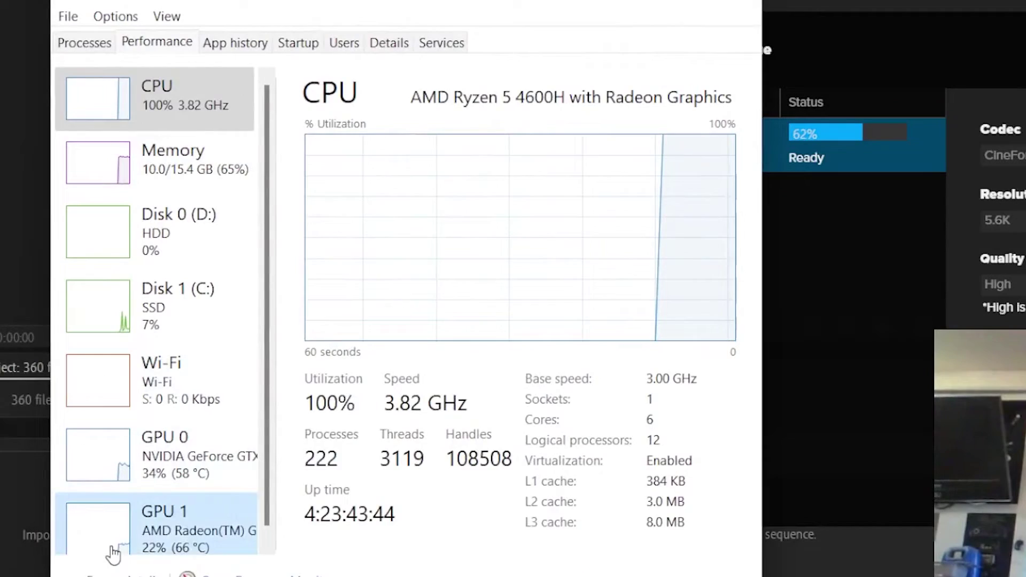
pyautogui.click(113, 555)
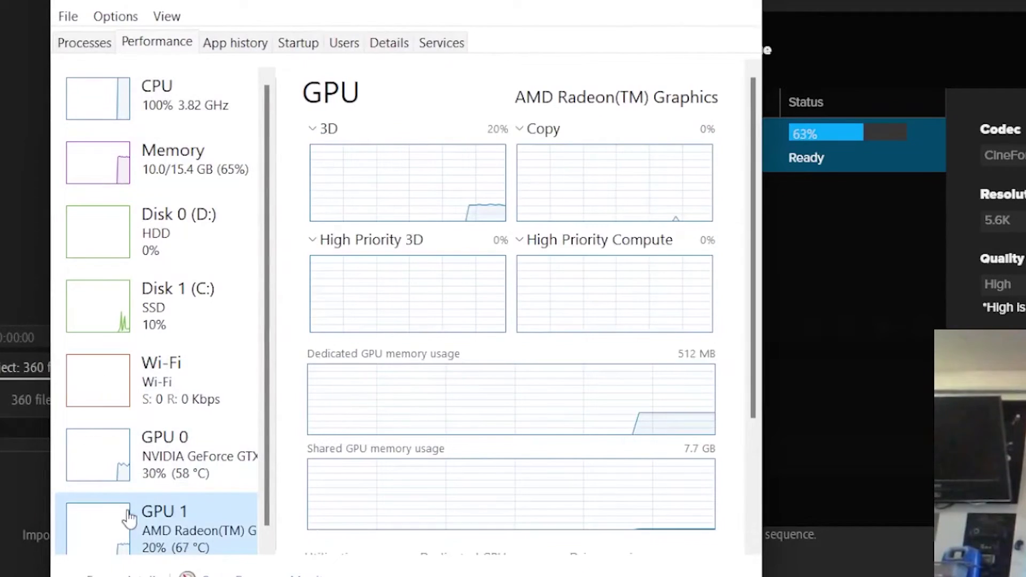
pyautogui.click(101, 451)
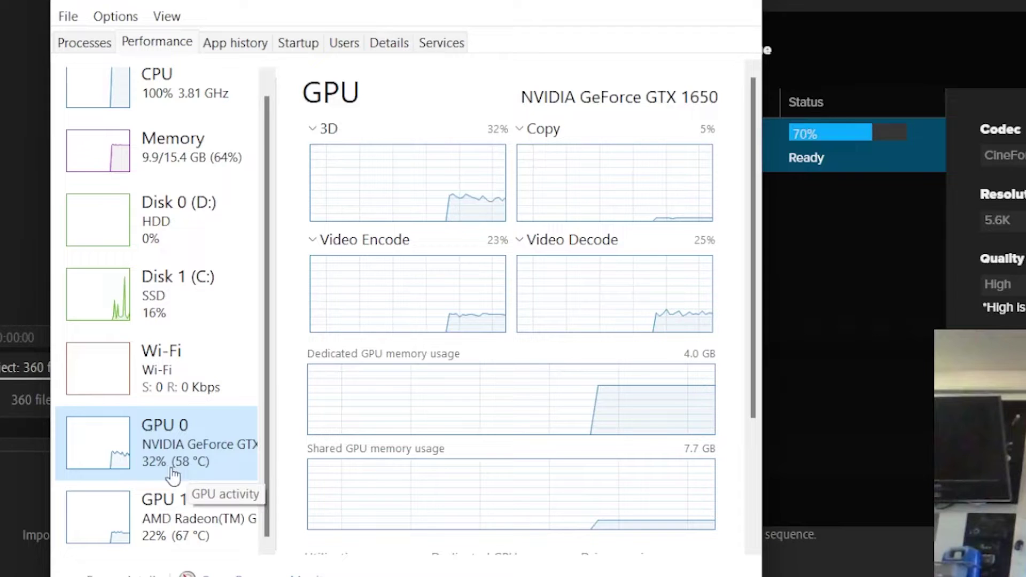
pyautogui.click(102, 113)
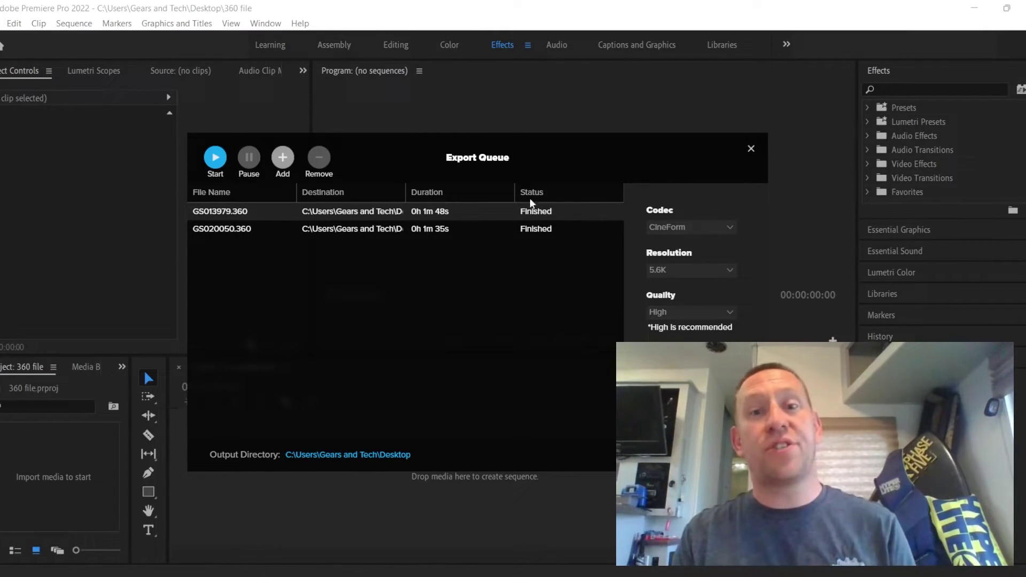
# Step: Close the export queue and import the converted GS013979 and GS020050 clips from the Desktop into the Premiere Pro project
pyautogui.click(751, 149)
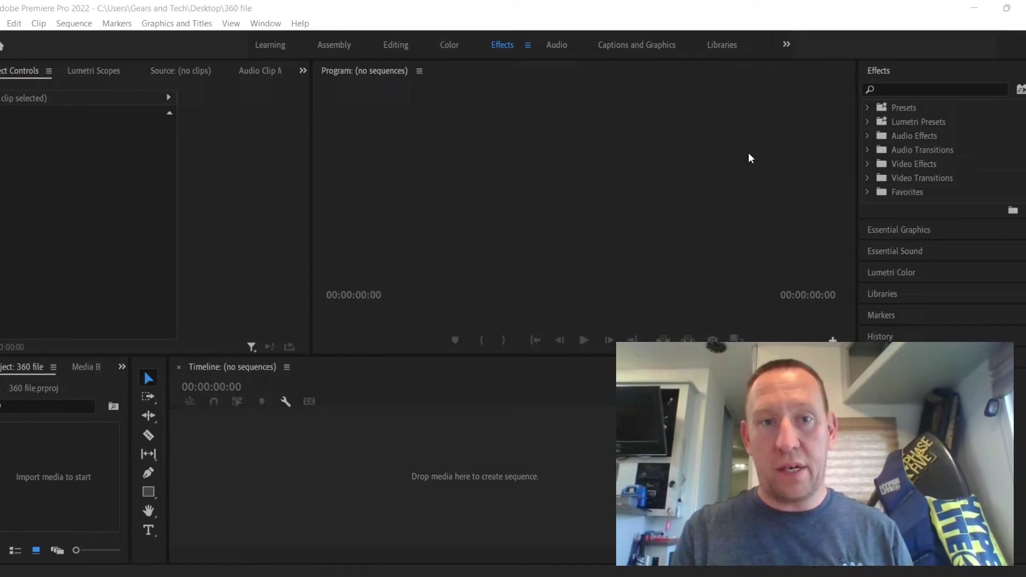
pyautogui.click(65, 490)
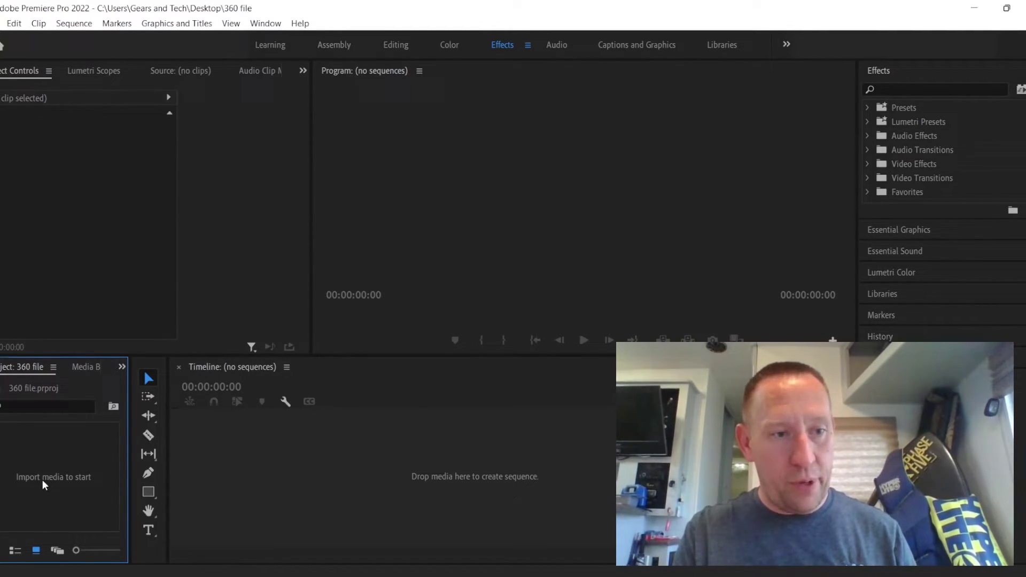
pyautogui.doubleClick(43, 479)
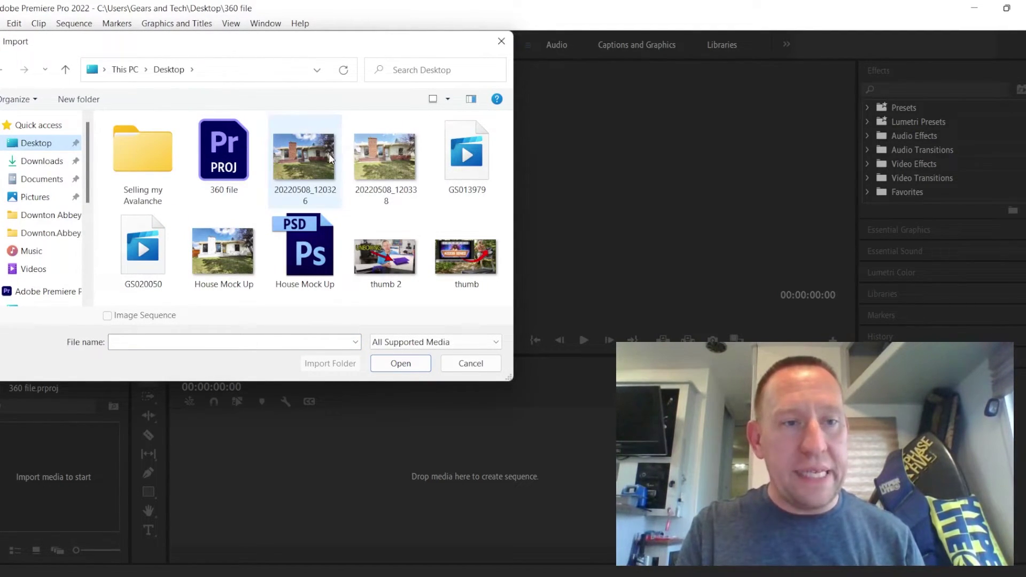
pyautogui.click(465, 155)
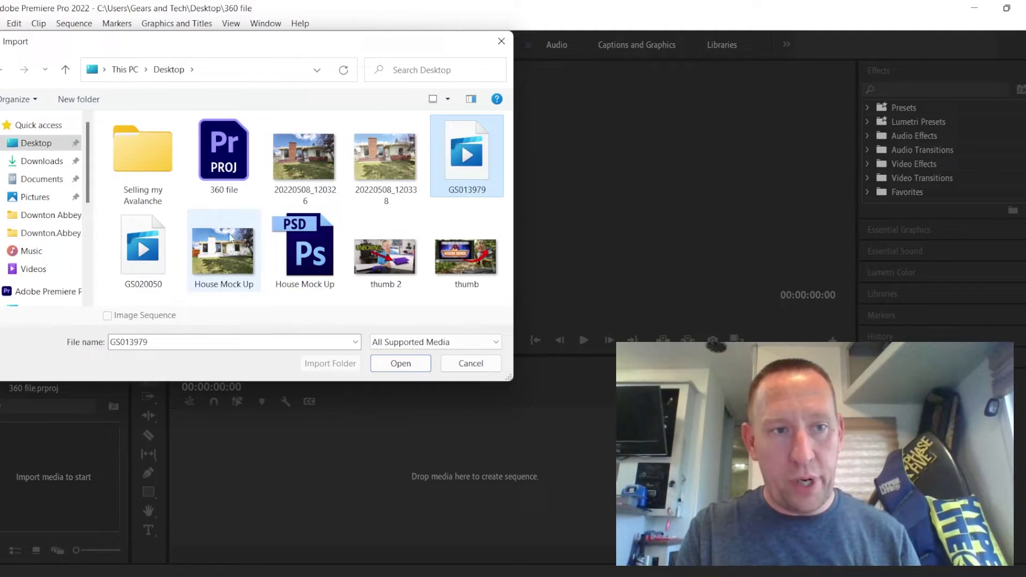
pyautogui.keyDown('ctrl'); pyautogui.click(143, 251); pyautogui.keyUp('ctrl')
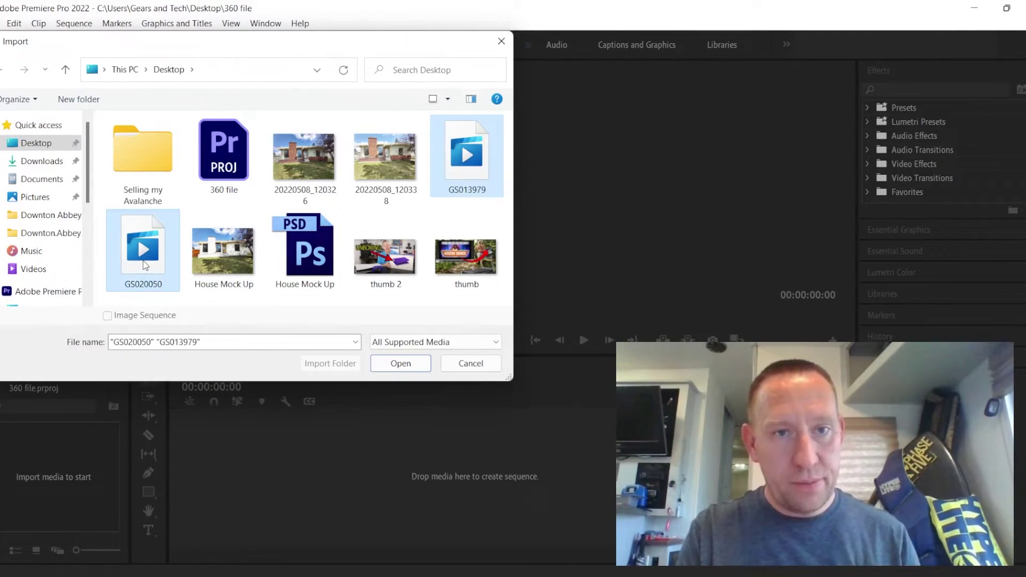
pyautogui.click(401, 364)
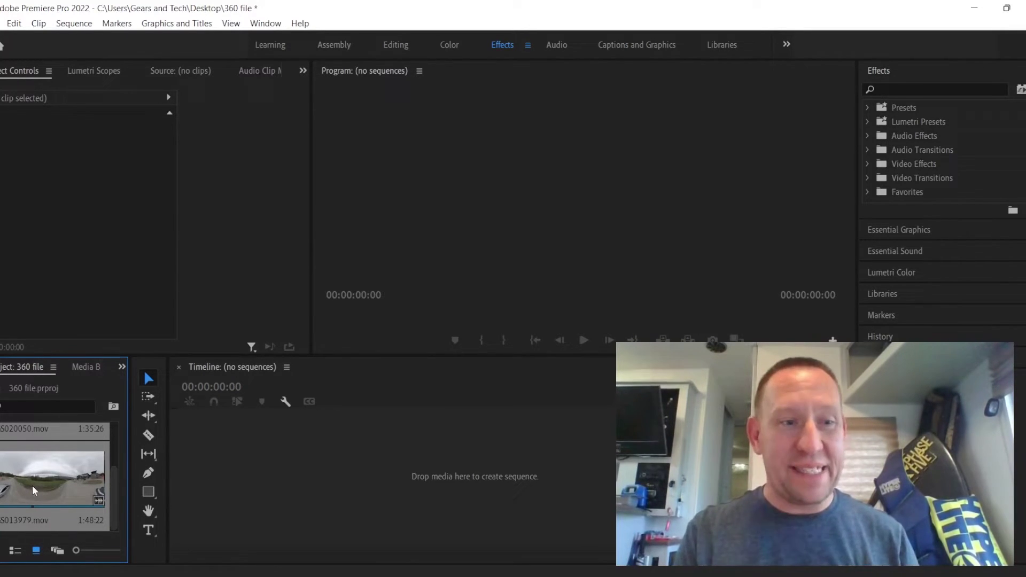
# Step: Create a sequence from the two imported clips, preview the footage around 00:00:47:17 and select the GS020050 clip
pyautogui.moveTo(32, 485); pyautogui.dragTo(236, 488)
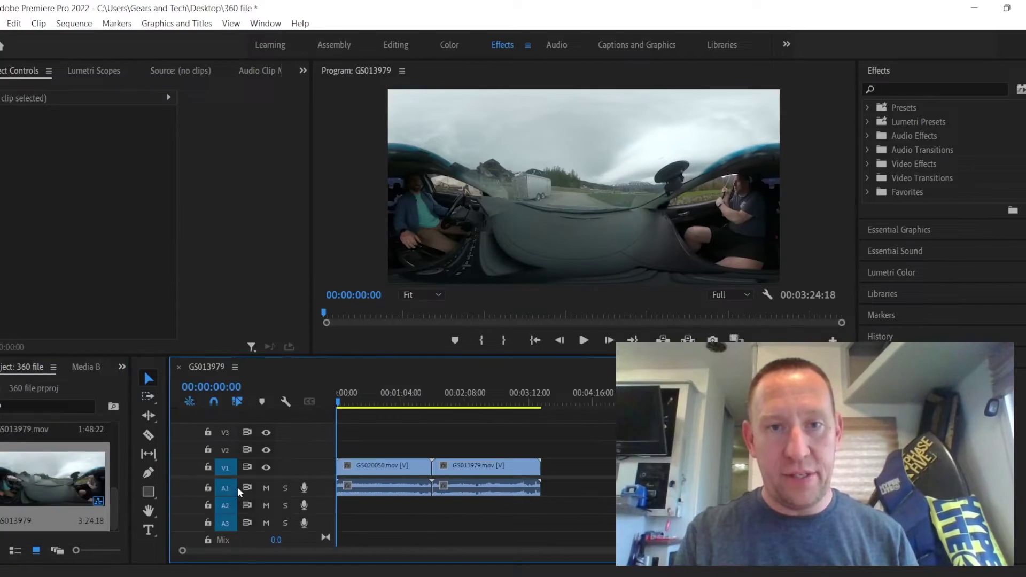
pyautogui.click(404, 399)
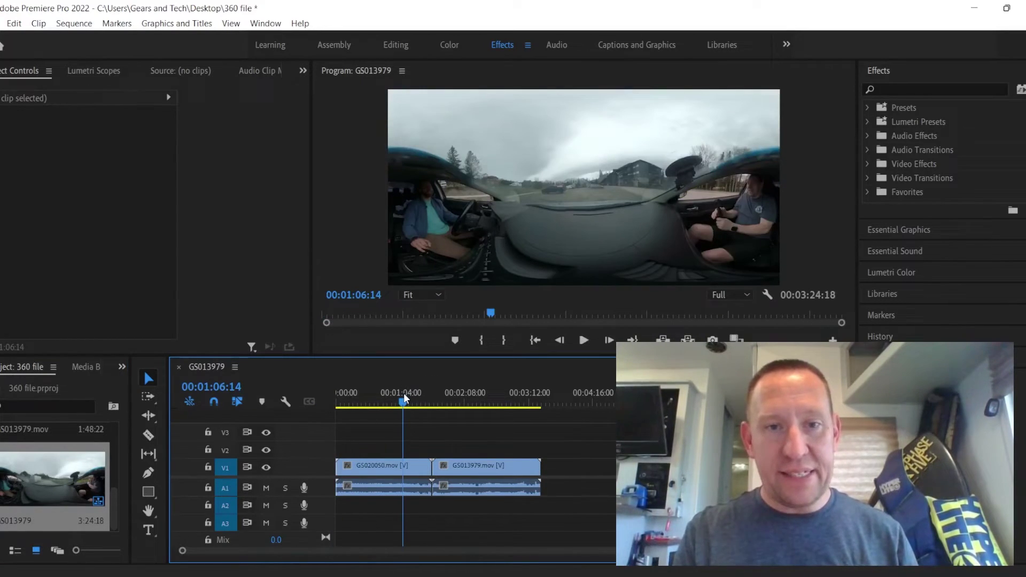
pyautogui.moveTo(398, 399); pyautogui.dragTo(384, 400)
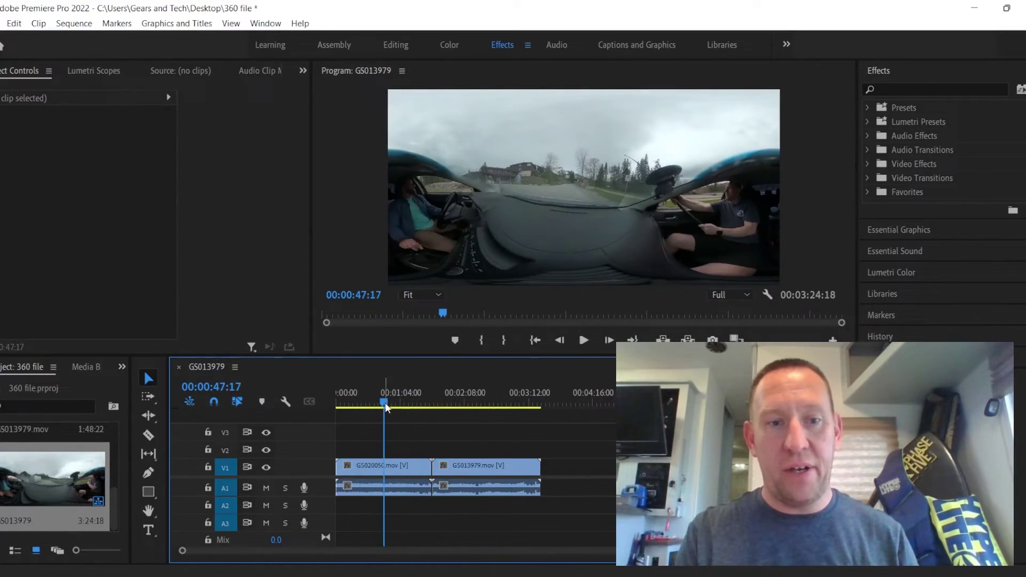
pyautogui.click(409, 471)
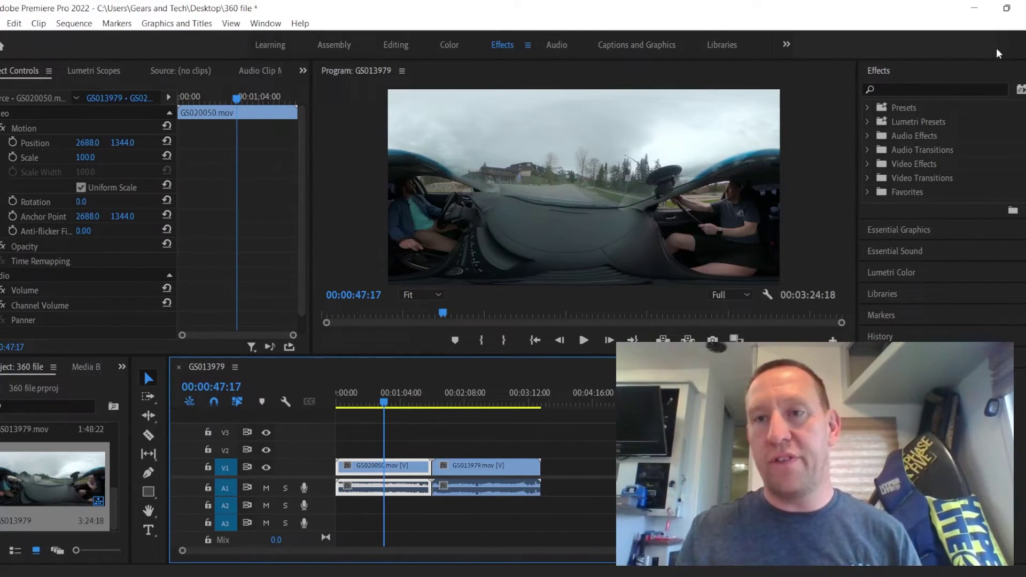
# Step: Close Premiere Pro without saving and place the two exported MOV files beneath the original .360 files on the desktop
pyautogui.click(1024, 8)
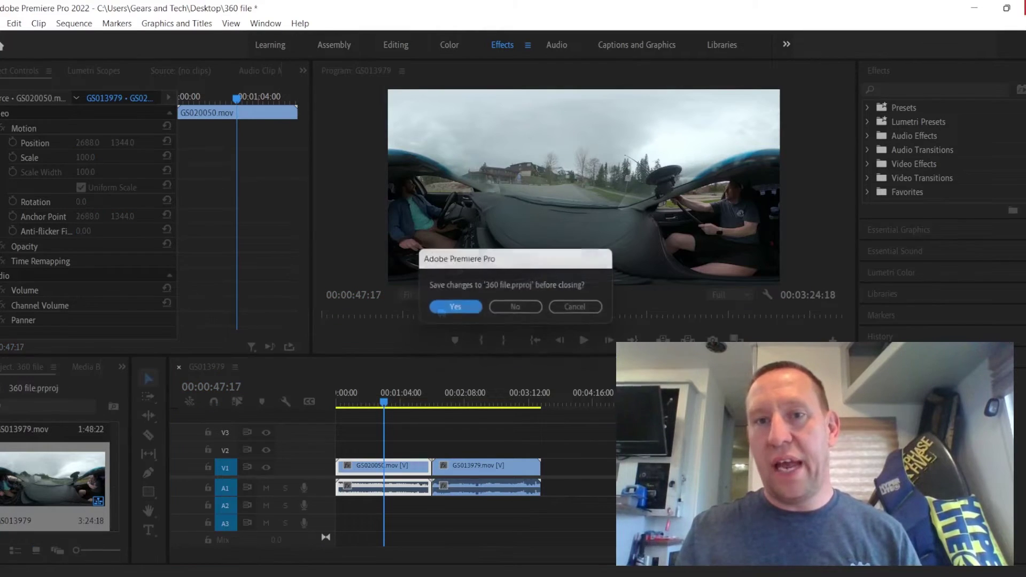
pyautogui.click(515, 310)
pyautogui.moveTo(6, 451); pyautogui.dragTo(325, 172)
pyautogui.moveTo(1, 531); pyautogui.dragTo(381, 176)
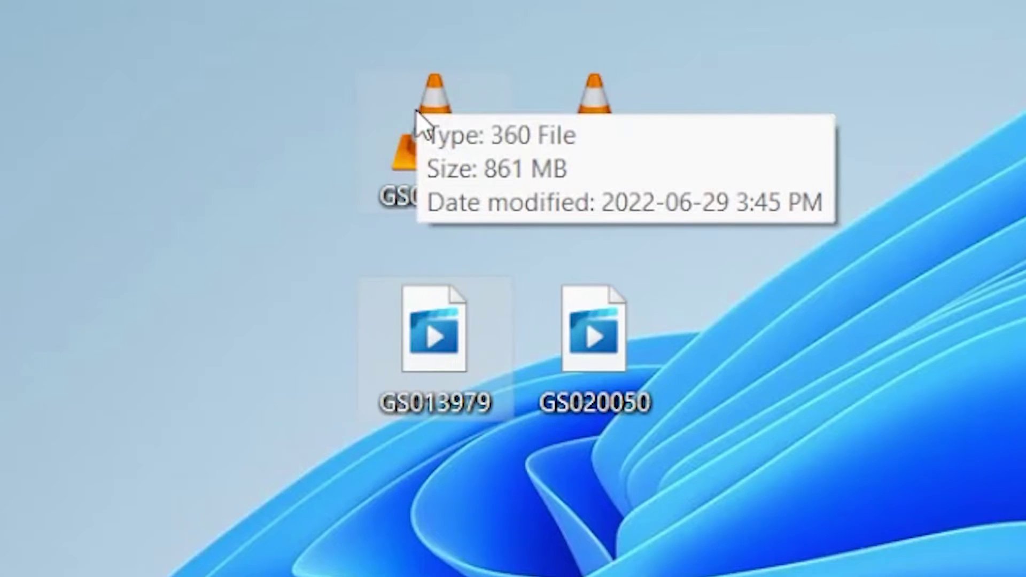
# Step: Compare the file sizes of the original .360 files and the exported MOV files on the desktop
pyautogui.moveTo(418, 354)
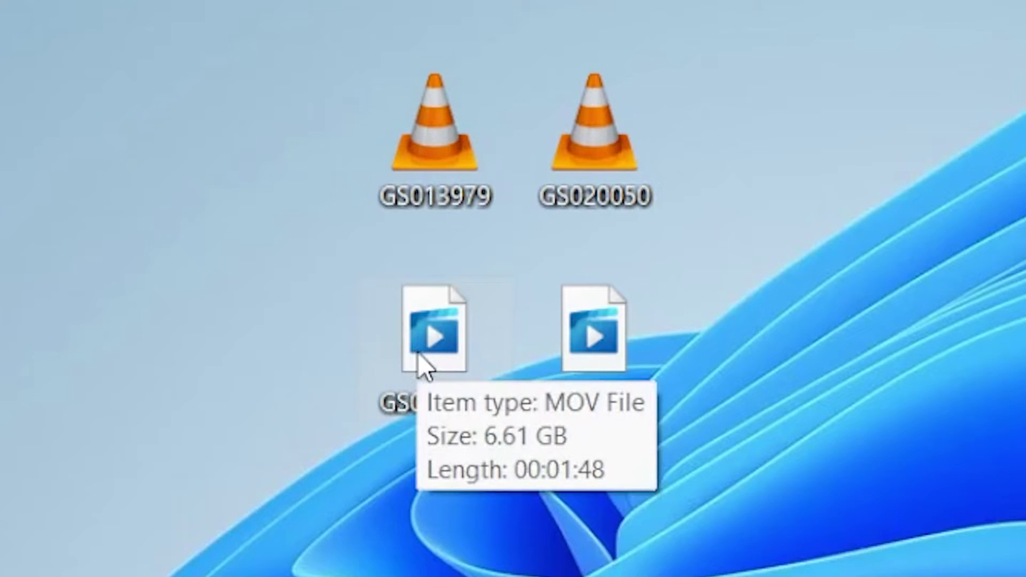
pyautogui.moveTo(609, 138)
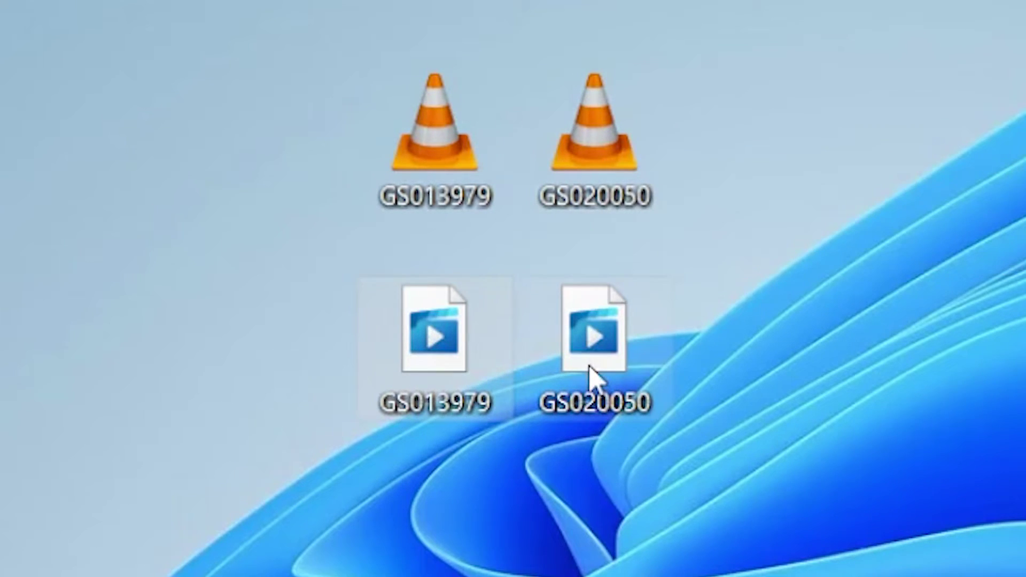
pyautogui.moveTo(591, 370)
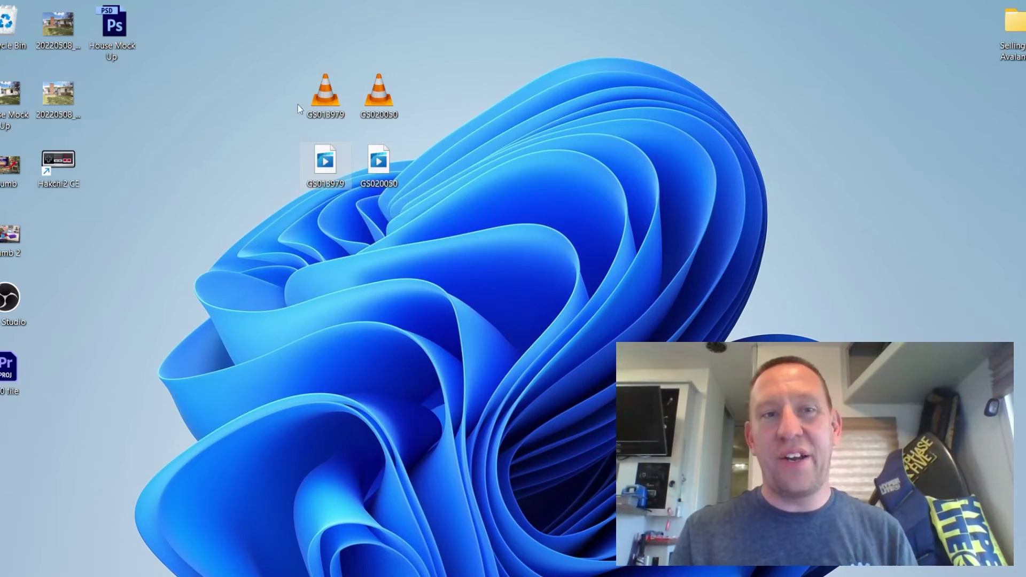
pyautogui.moveTo(320, 105)
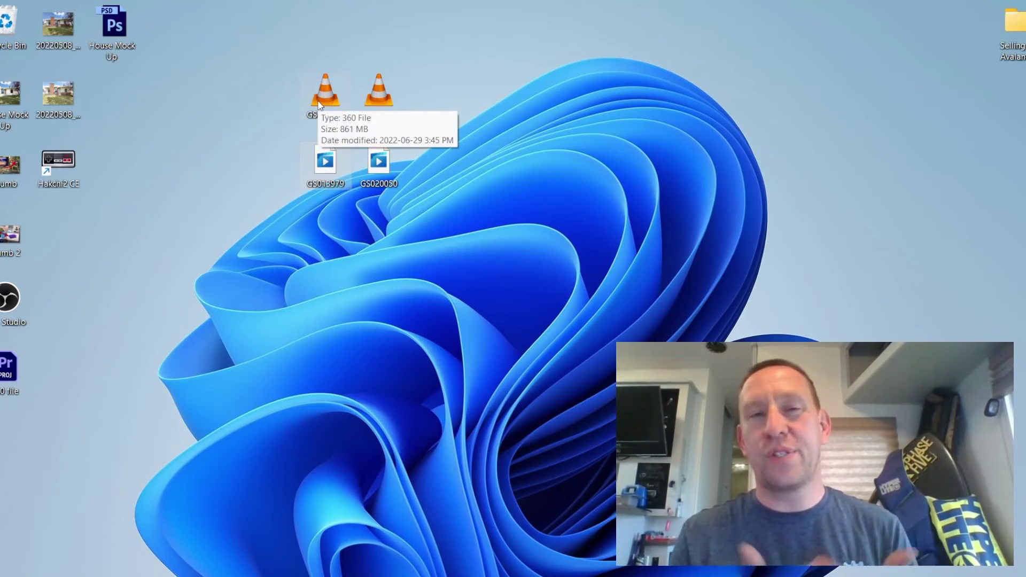